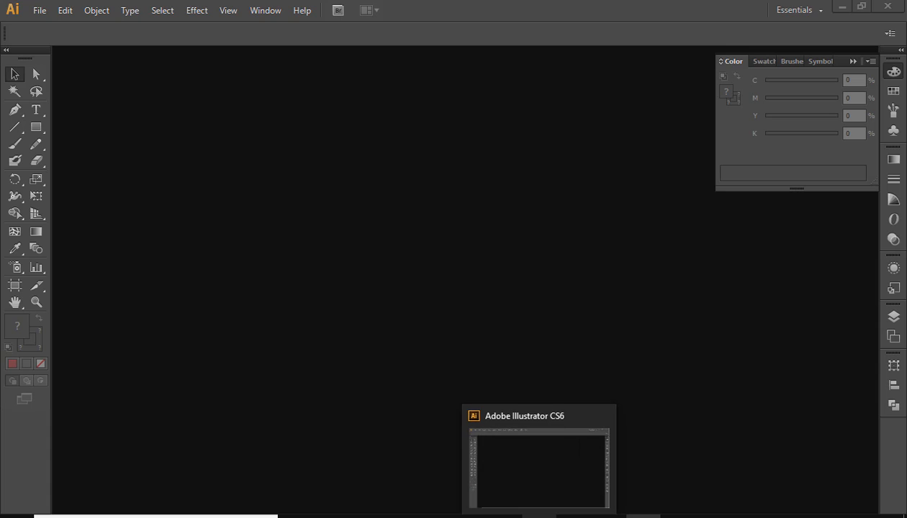
# Create a new A4 portrait document with one artboard, using inches as the units.
pyautogui.click(38, 12)
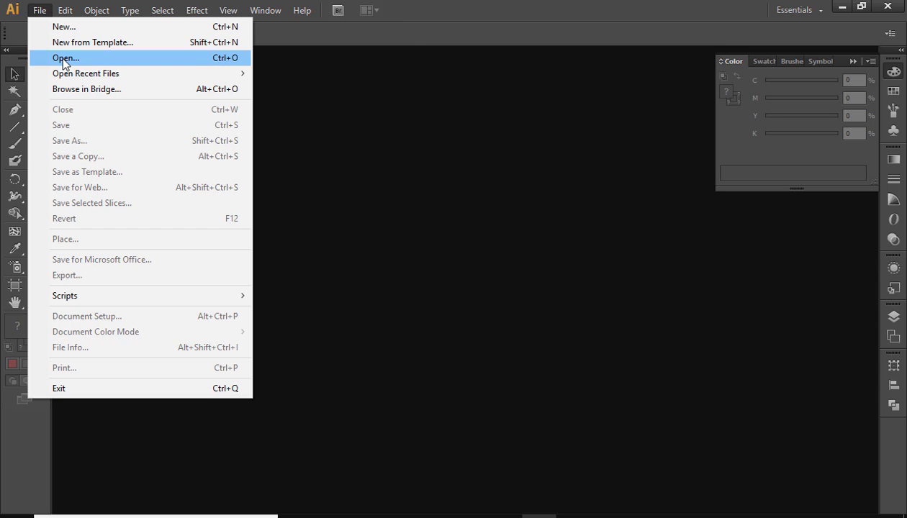
pyautogui.click(69, 28)
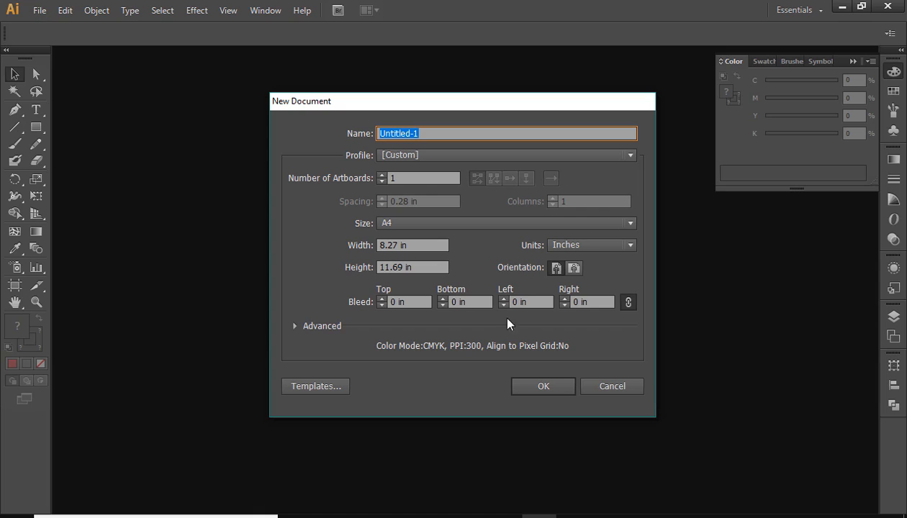
pyautogui.click(551, 391)
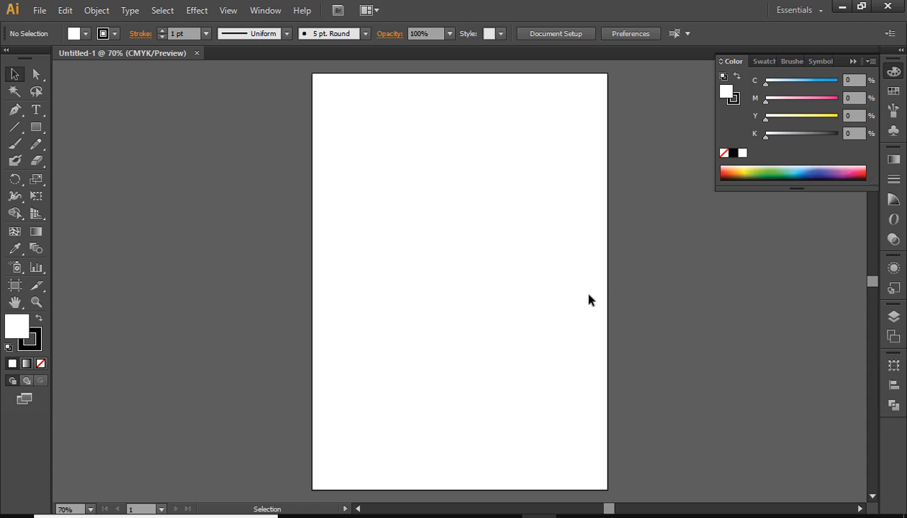
pyautogui.moveTo(379, 141); pyautogui.dragTo(554, 318)
pyautogui.press('space')
pyautogui.moveTo(513, 287); pyautogui.dragTo(506, 306)
pyautogui.hotkey('ctrl', 'space')
pyautogui.moveTo(281, 92); pyautogui.dragTo(695, 390)
pyautogui.press('space')
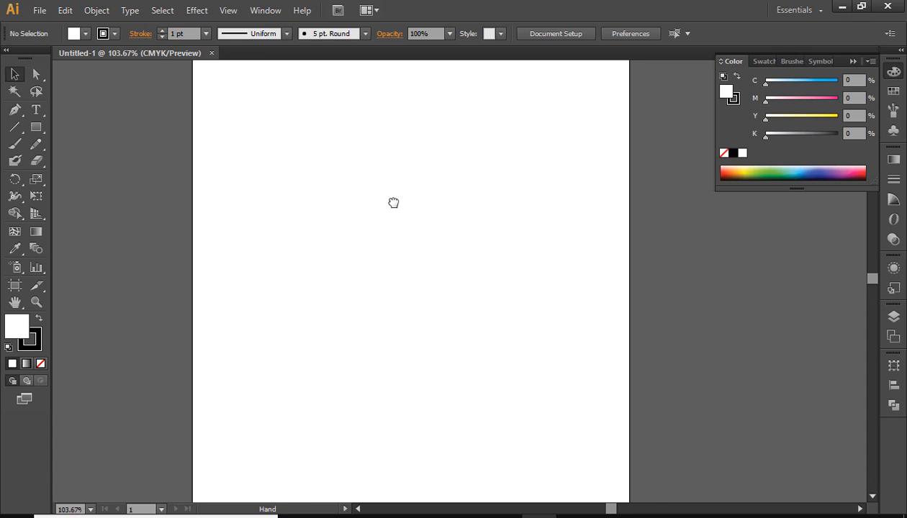
pyautogui.moveTo(393, 203); pyautogui.dragTo(423, 300)
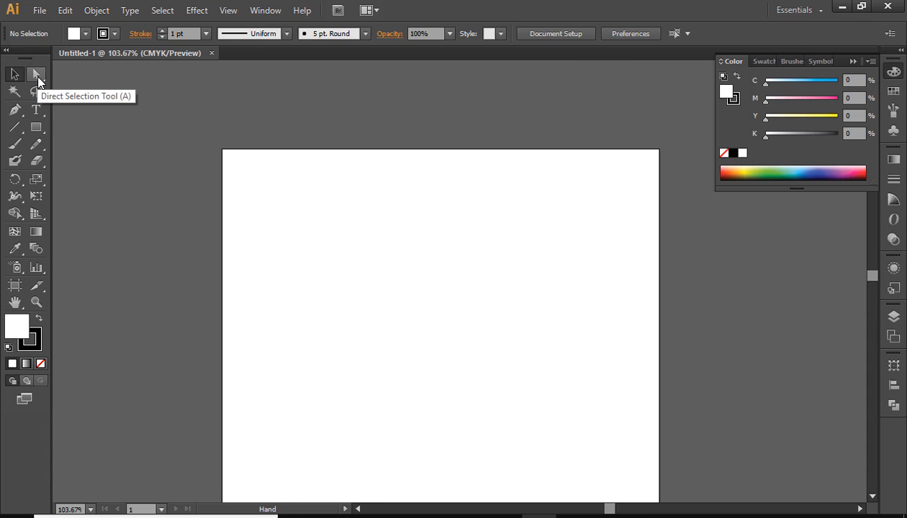
# Hide all of the workspace panels and bring back only the Tools panel.
pyautogui.press('Tab')
pyautogui.press('Tab')
pyautogui.press('Tab')
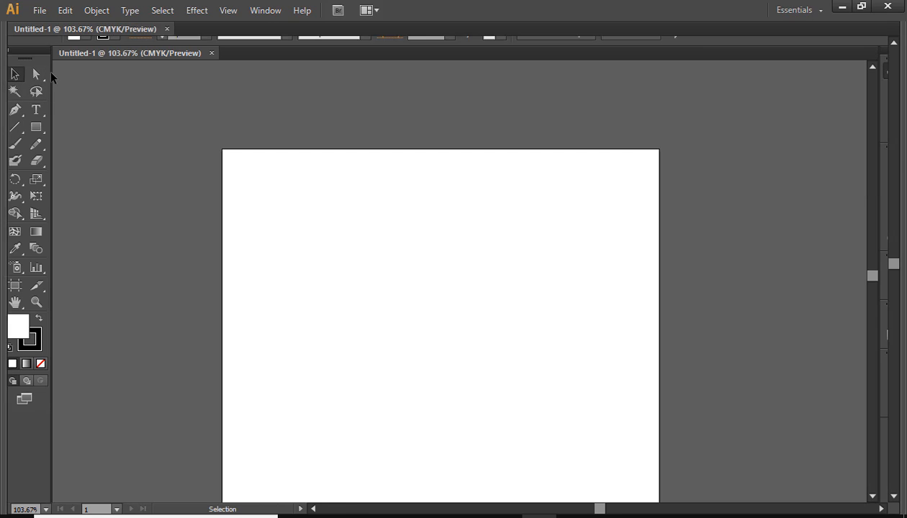
pyautogui.click(267, 11)
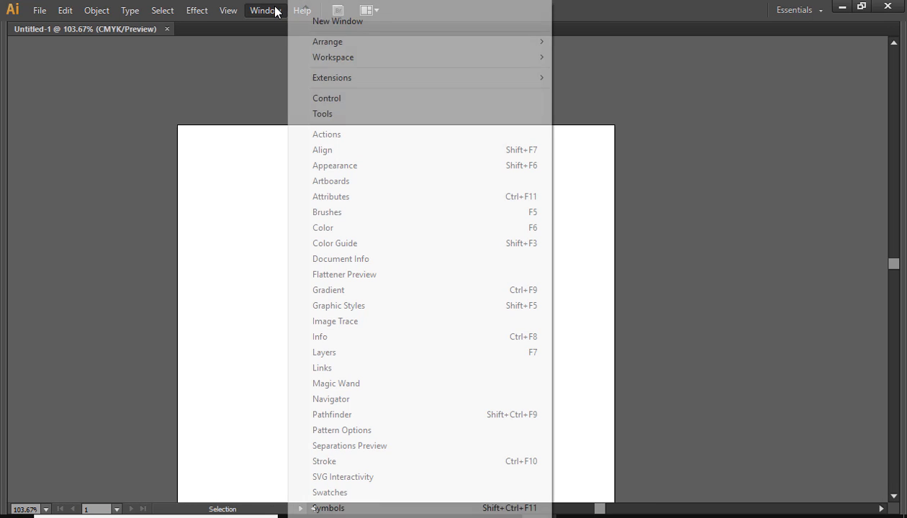
pyautogui.click(328, 113)
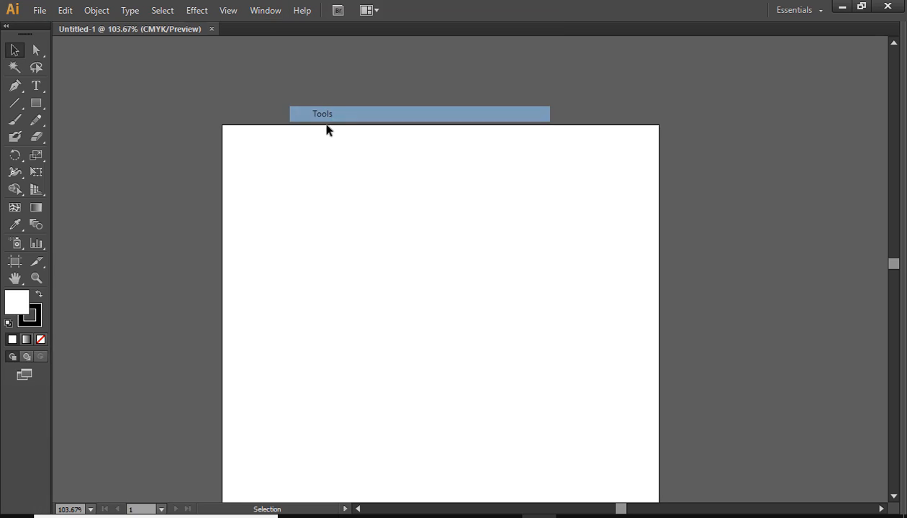
# Show the Actions, Align and Color panels in the workspace.
pyautogui.click(265, 10)
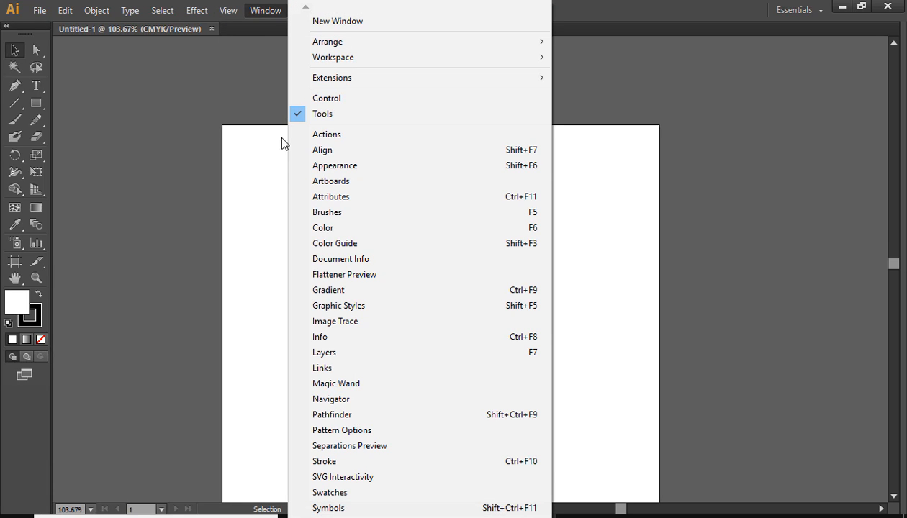
pyautogui.click(328, 135)
pyautogui.click(265, 10)
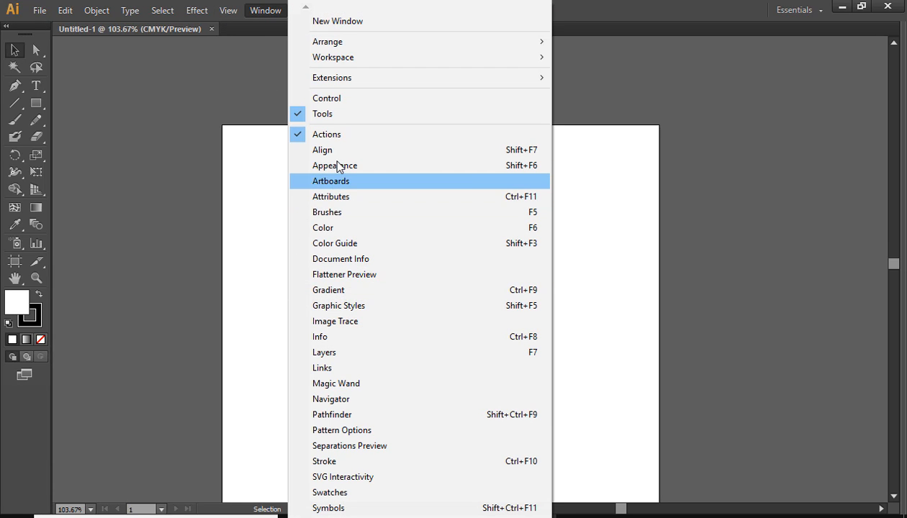
pyautogui.click(323, 150)
pyautogui.click(266, 10)
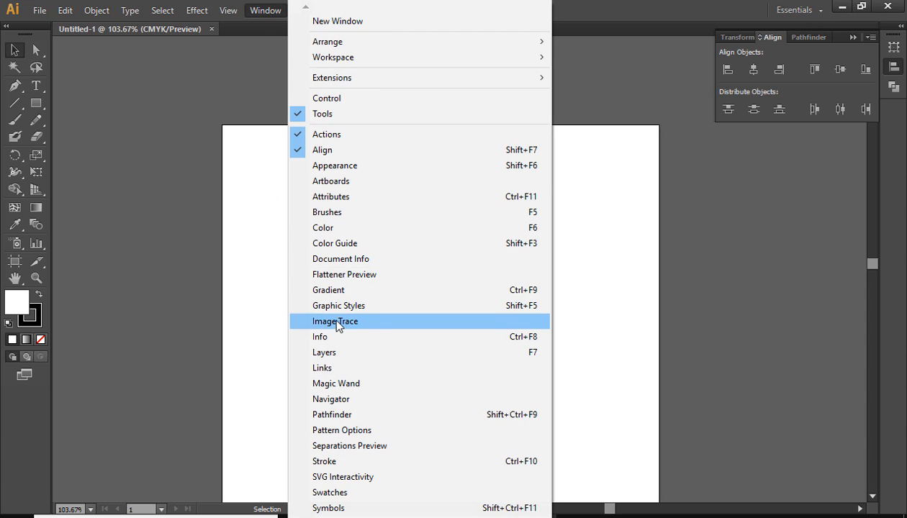
pyautogui.click(328, 227)
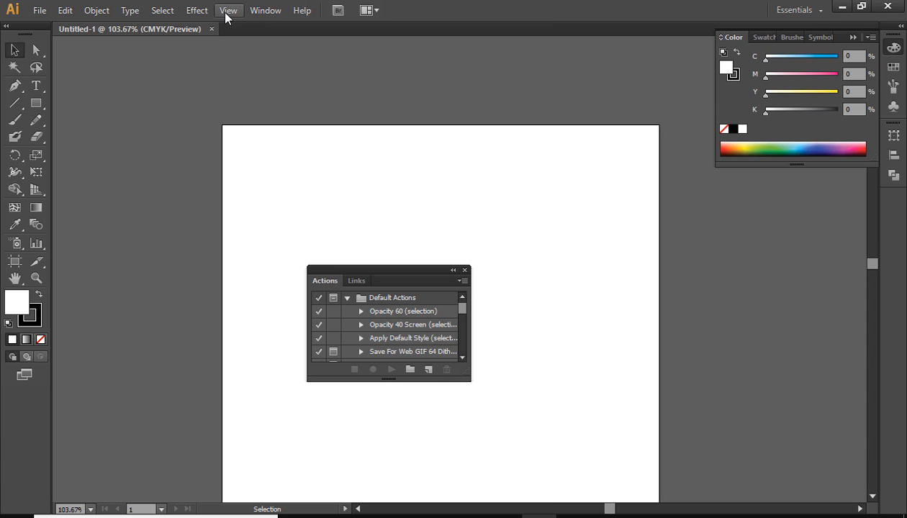
# Show the Links and Pathfinder panels, and dock the floating Actions and Links group beneath the collapsed panels.
pyautogui.click(265, 13)
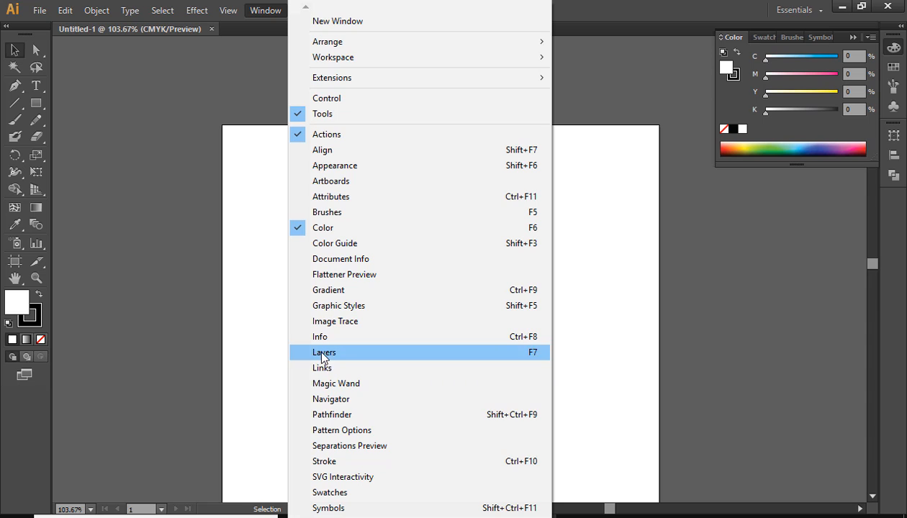
pyautogui.click(327, 369)
pyautogui.click(266, 12)
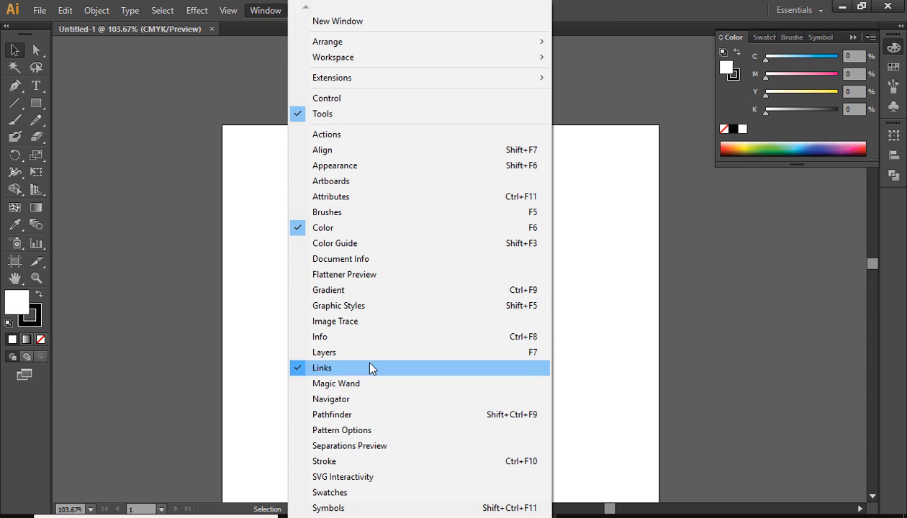
pyautogui.click(349, 417)
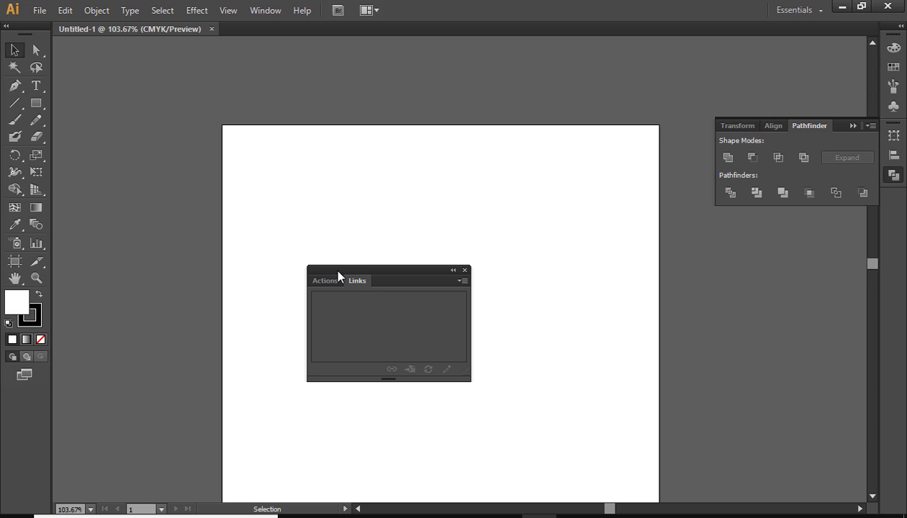
pyautogui.moveTo(338, 272); pyautogui.dragTo(900, 202)
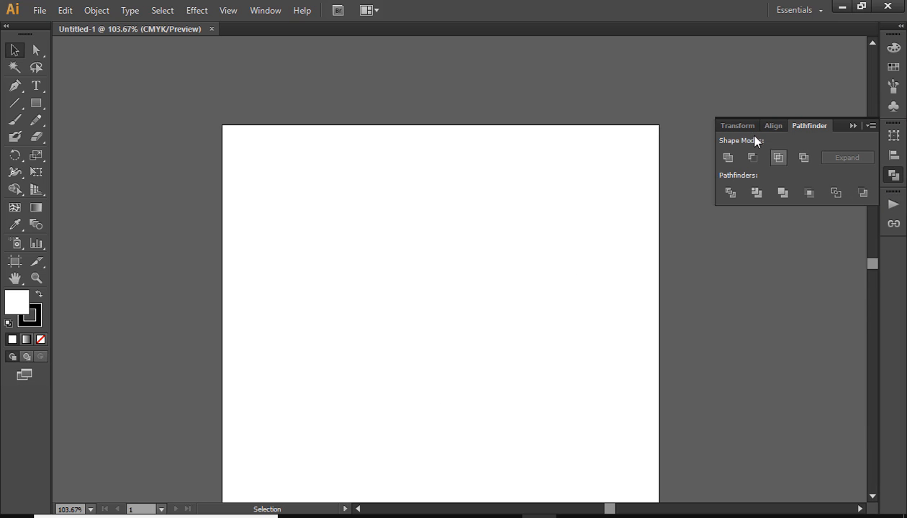
pyautogui.click(893, 185)
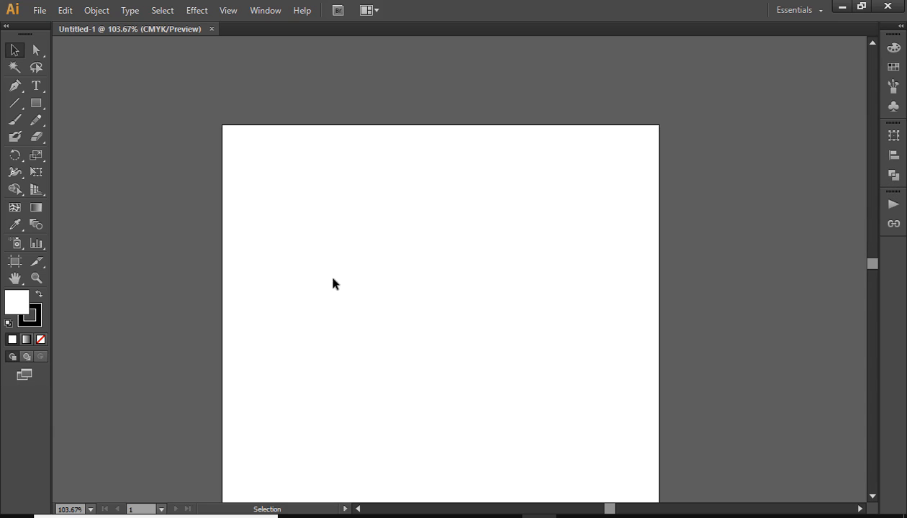
# Draw a freeform curved outline with two downward lobes in the upper part of the artboard using the Pen tool.
pyautogui.scroll(-4, 303, 224)
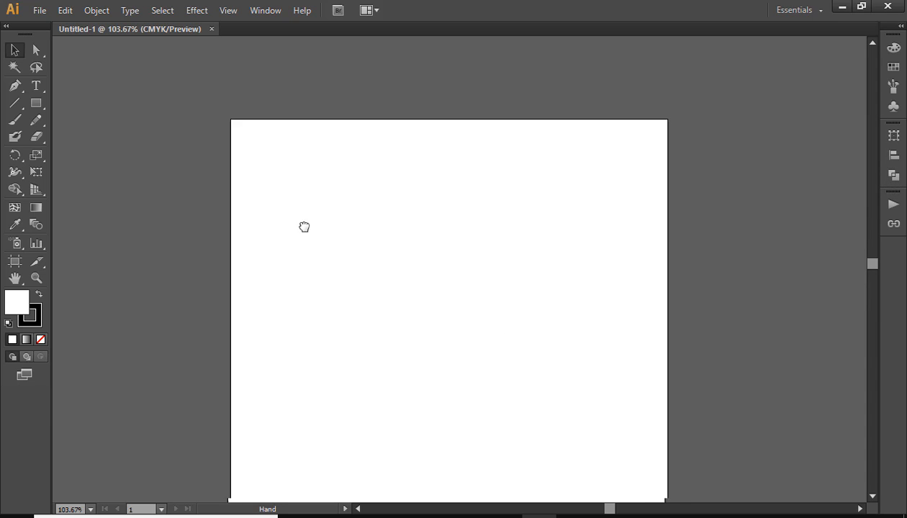
pyautogui.click(11, 86)
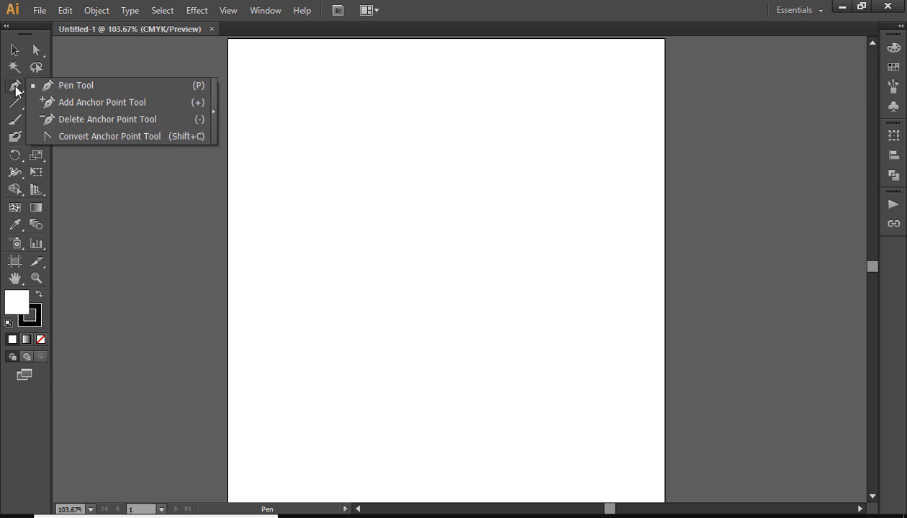
pyautogui.click(56, 85)
pyautogui.press('space')
pyautogui.moveTo(395, 161); pyautogui.dragTo(316, 225)
pyautogui.moveTo(225, 190); pyautogui.dragTo(231, 180)
pyautogui.moveTo(375, 157); pyautogui.dragTo(403, 205)
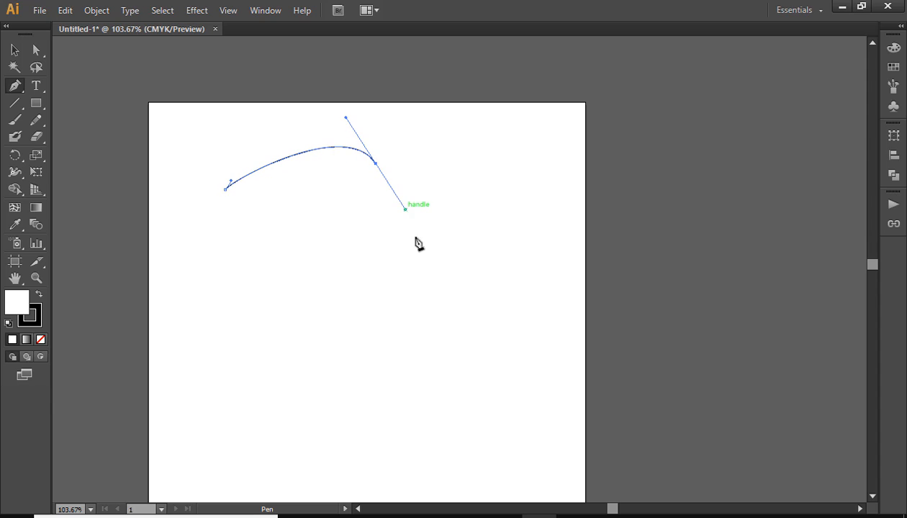
pyautogui.moveTo(424, 291); pyautogui.dragTo(401, 339)
pyautogui.moveTo(304, 353); pyautogui.dragTo(279, 279)
pyautogui.moveTo(274, 246); pyautogui.dragTo(216, 278)
pyautogui.moveTo(227, 338); pyautogui.dragTo(192, 362)
pyautogui.moveTo(181, 222); pyautogui.dragTo(235, 256)
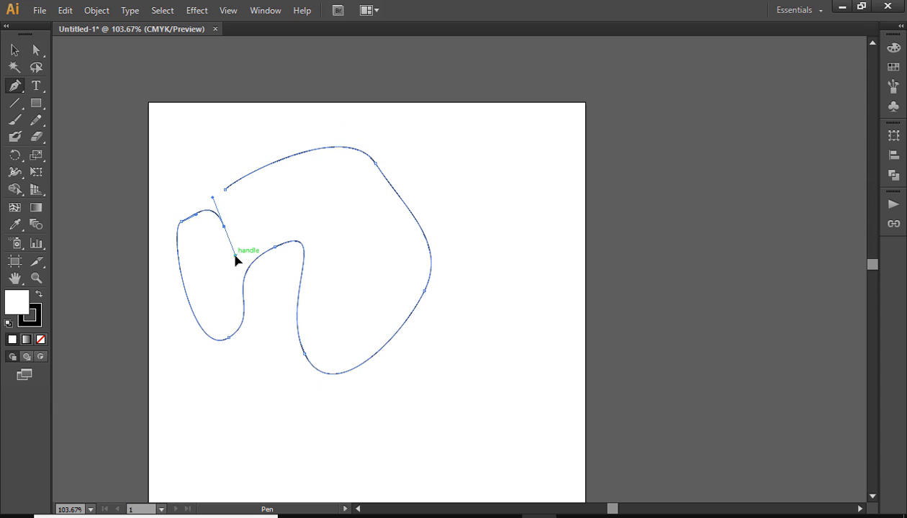
# Close the curved outline at its starting anchor point and deselect it.
pyautogui.press('space')
pyautogui.moveTo(238, 203); pyautogui.dragTo(279, 223)
pyautogui.hotkey('ctrl', 'space')
pyautogui.moveTo(174, 142); pyautogui.dragTo(491, 350)
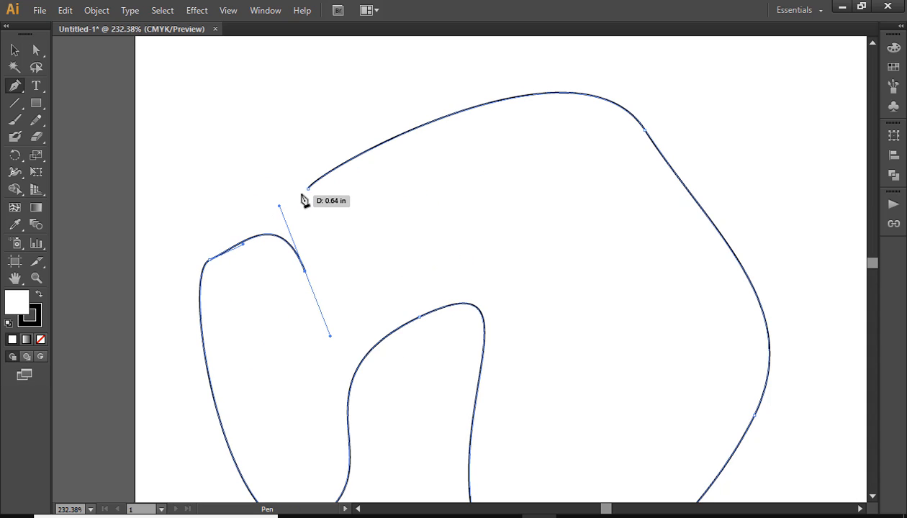
pyautogui.moveTo(311, 194); pyautogui.dragTo(306, 147)
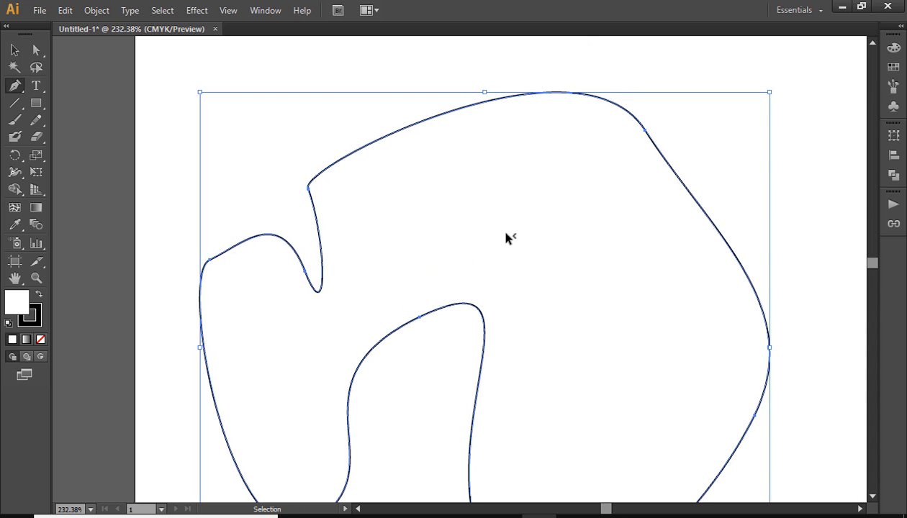
pyautogui.hotkey('ctrl', '1')
pyautogui.moveTo(424, 409); pyautogui.dragTo(361, 290)
pyautogui.hotkey('ctrl', 'space')
pyautogui.moveTo(267, 173); pyautogui.dragTo(631, 442)
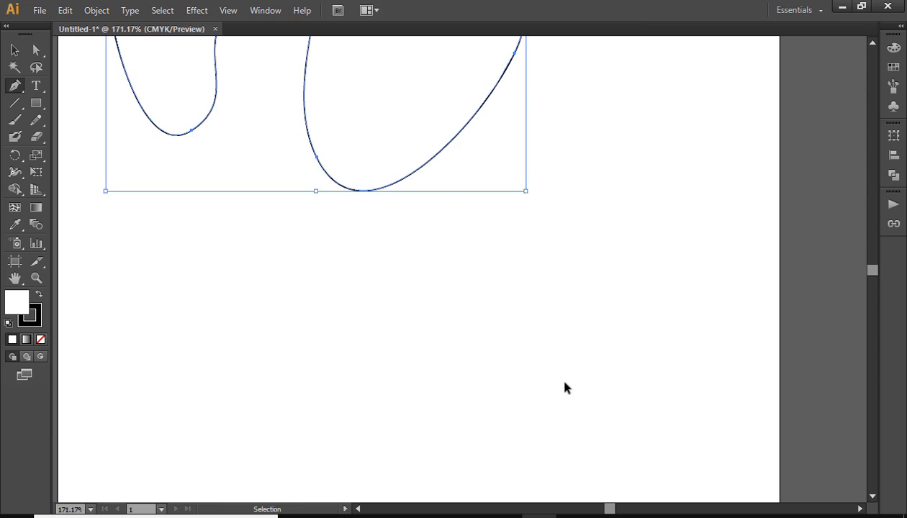
pyautogui.keyDown('ctrl'); pyautogui.click(566, 382); pyautogui.keyUp('ctrl')
# Add the letter "B" as text below the curved outline, enlarge it proportionally and deselect it.
pyautogui.press('space')
pyautogui.moveTo(400, 338); pyautogui.dragTo(508, 401)
pyautogui.press('t')
pyautogui.click(431, 303)
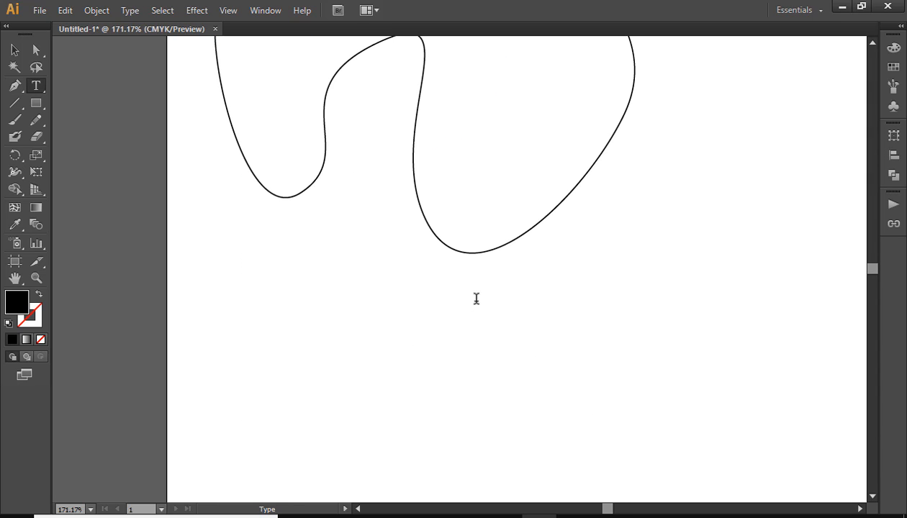
pyautogui.press('ctrl')
pyautogui.press('shift')
pyautogui.moveTo(442, 308); pyautogui.dragTo(502, 382)
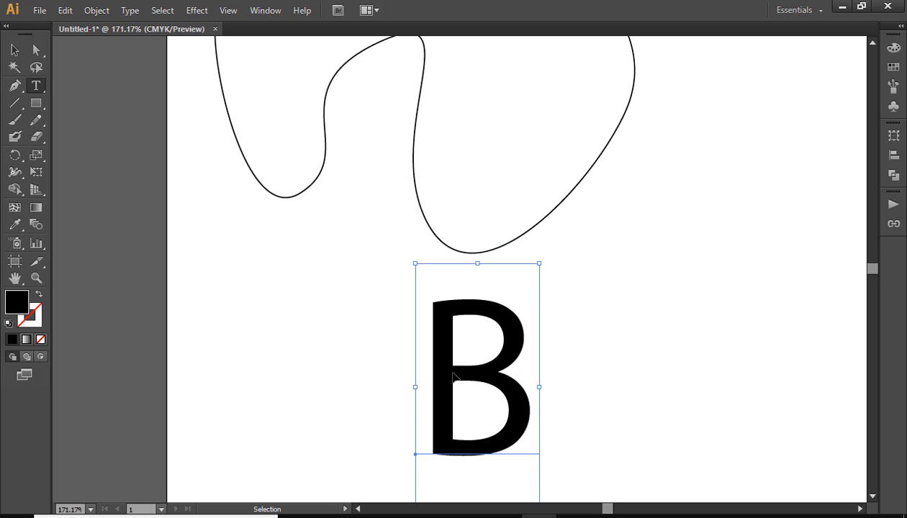
pyautogui.moveTo(649, 290); pyautogui.dragTo(398, 424)
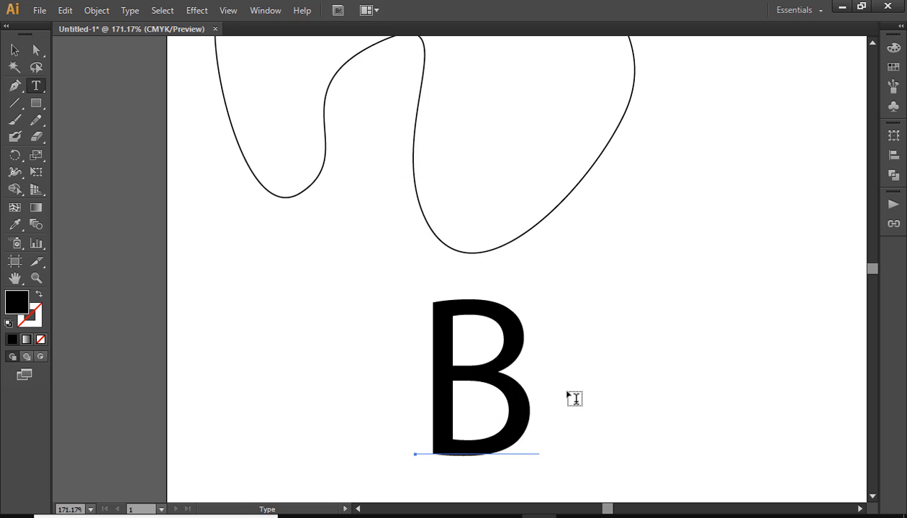
pyautogui.press('ctrl')
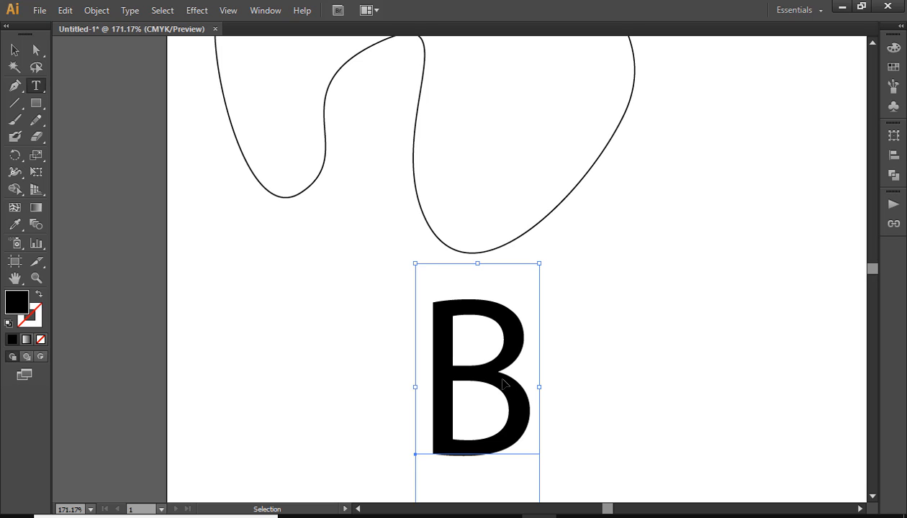
pyautogui.hotkey('ctrl', 'shift', 'a')
# Start tracing the B with the Pen tool, curving from its upper-left corner to the outermost point of the upper bowl.
pyautogui.press('space')
pyautogui.moveTo(566, 387); pyautogui.dragTo(618, 275)
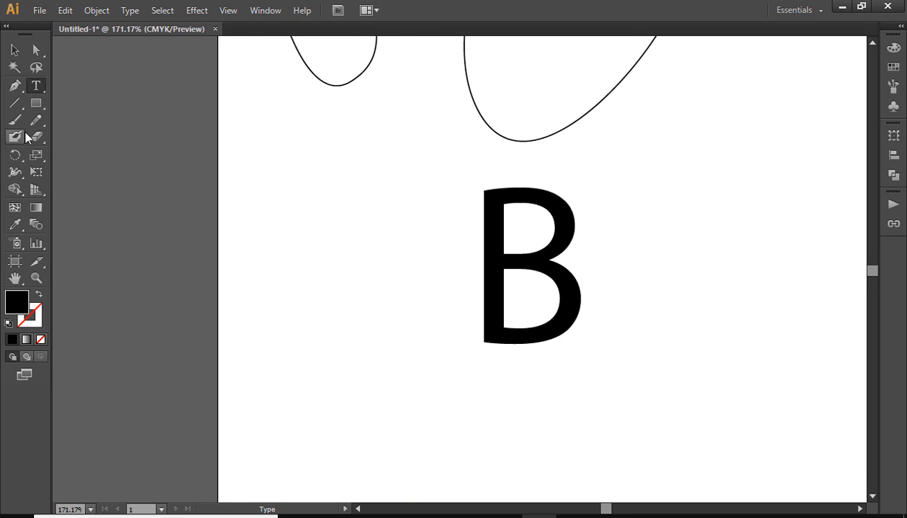
pyautogui.click(14, 86)
pyautogui.hotkey('ctrl', 'space')
pyautogui.moveTo(473, 144); pyautogui.dragTo(630, 421)
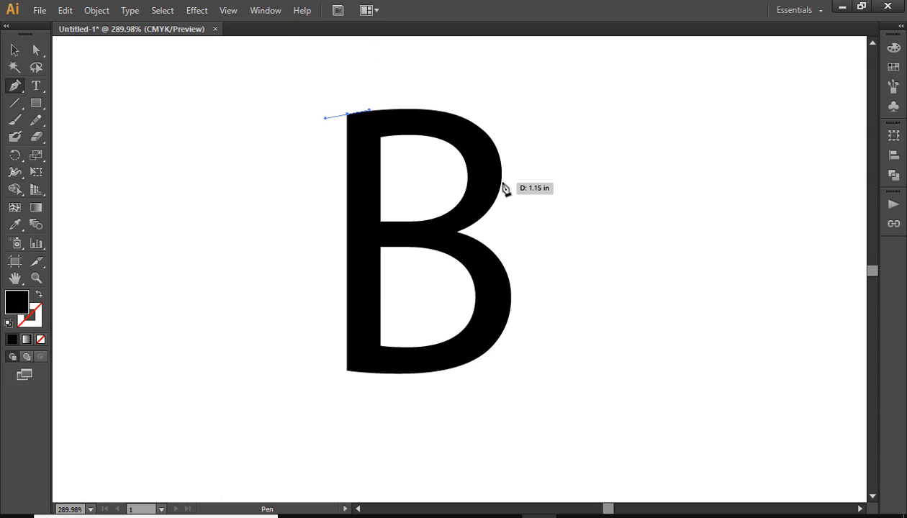
pyautogui.moveTo(502, 178); pyautogui.dragTo(500, 273)
# Give the tracing path no fill and a pink stroke with M 79.22% and Y 10.59%.
pyautogui.click(39, 294)
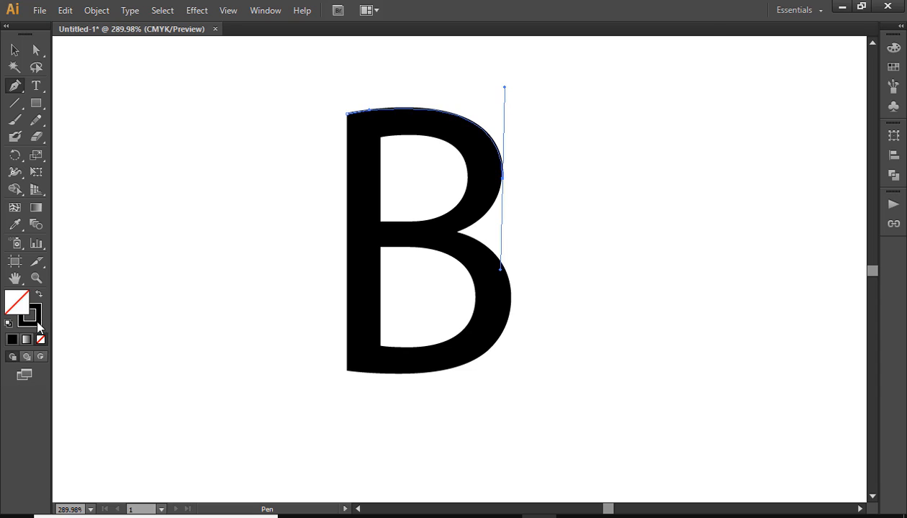
pyautogui.click(37, 321)
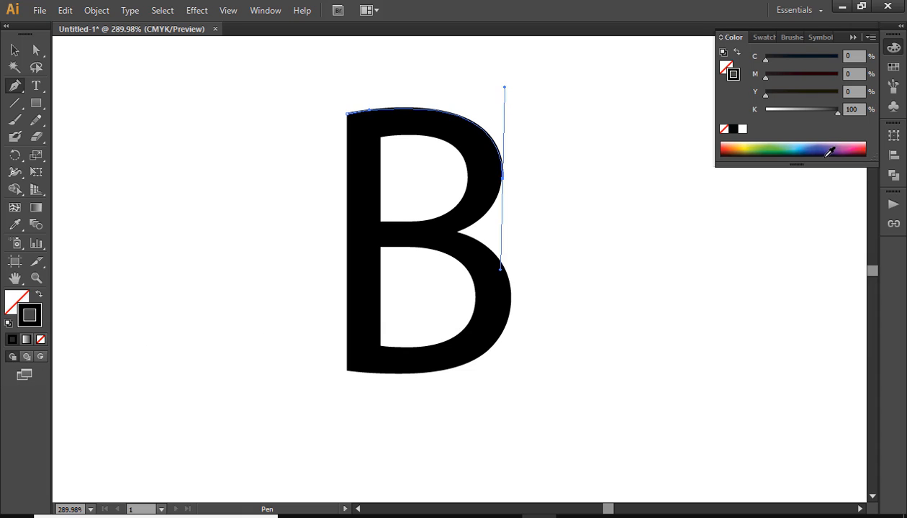
pyautogui.click(858, 144)
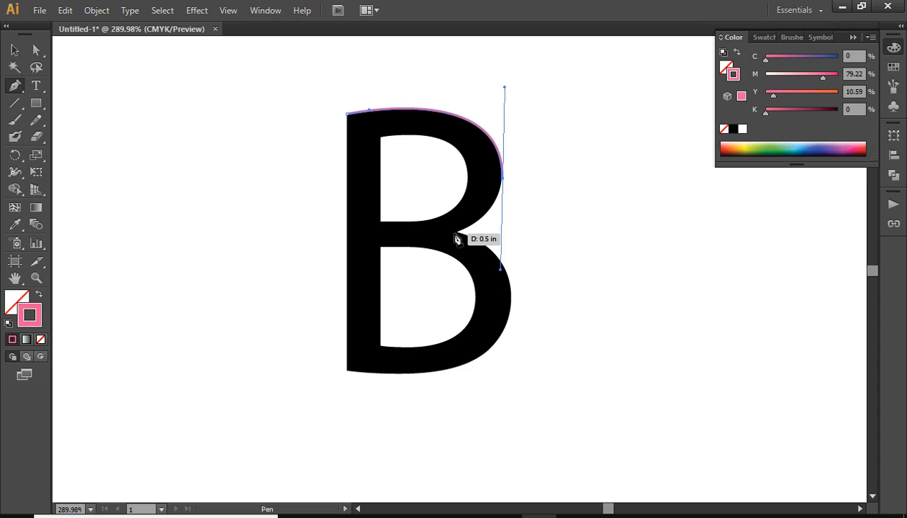
# Add an anchor at the notch between the B's bowls and reshape the direction handles so the curve follows the upper bowl.
pyautogui.moveTo(455, 236); pyautogui.dragTo(441, 234)
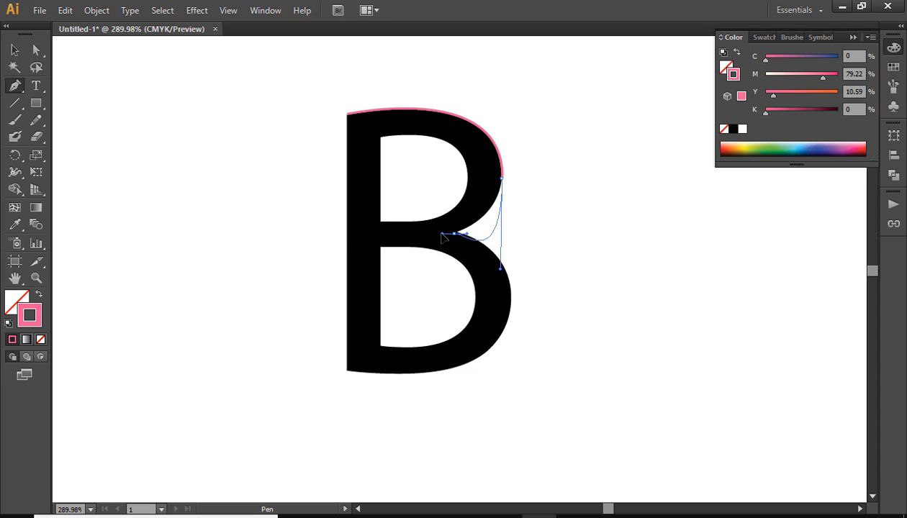
pyautogui.keyDown('alt'); pyautogui.click(501, 271); pyautogui.keyUp('alt')
pyautogui.moveTo(504, 222); pyautogui.dragTo(473, 239)
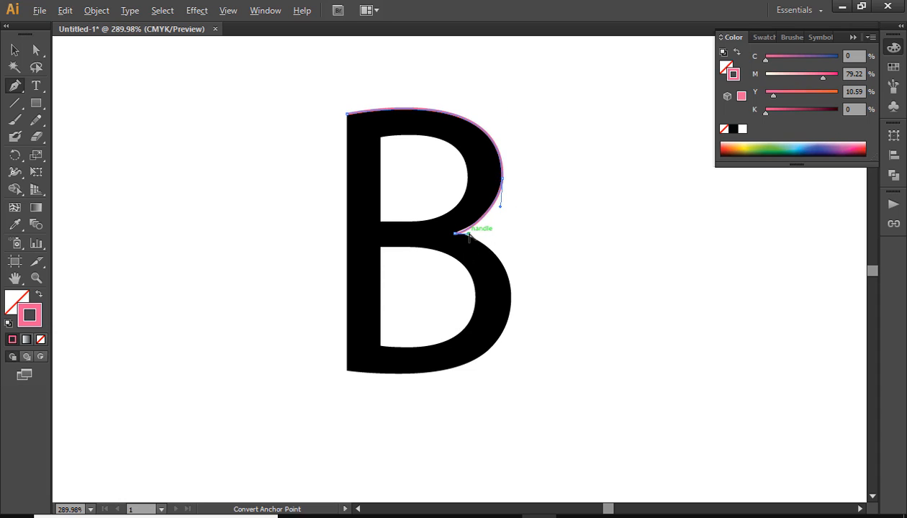
# Trace the B's lower bowl and lower-left corner, close the outer outline at its starting anchor, and deselect it.
pyautogui.moveTo(469, 234)
pyautogui.mouseDown()
pyautogui.moveTo(473, 225)
pyautogui.moveTo(479, 243)
pyautogui.mouseUp()
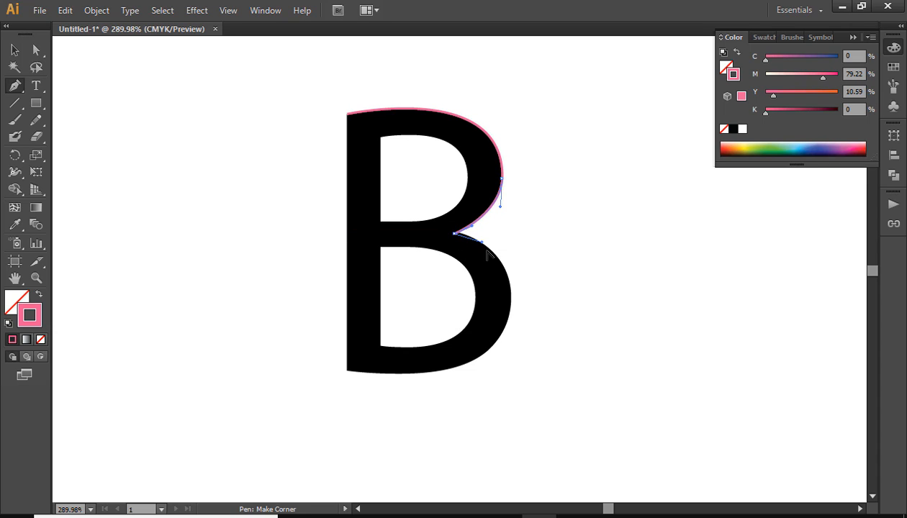
pyautogui.moveTo(508, 316); pyautogui.dragTo(501, 374)
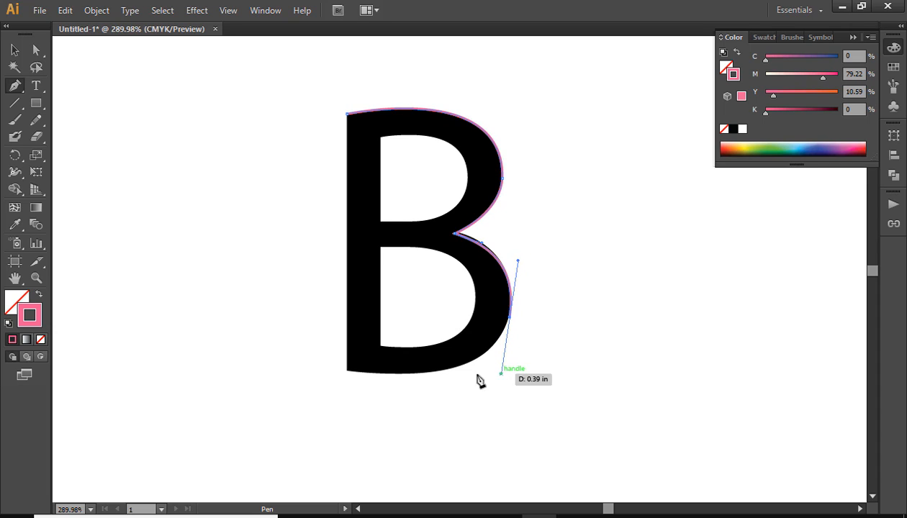
pyautogui.moveTo(347, 372); pyautogui.dragTo(347, 315)
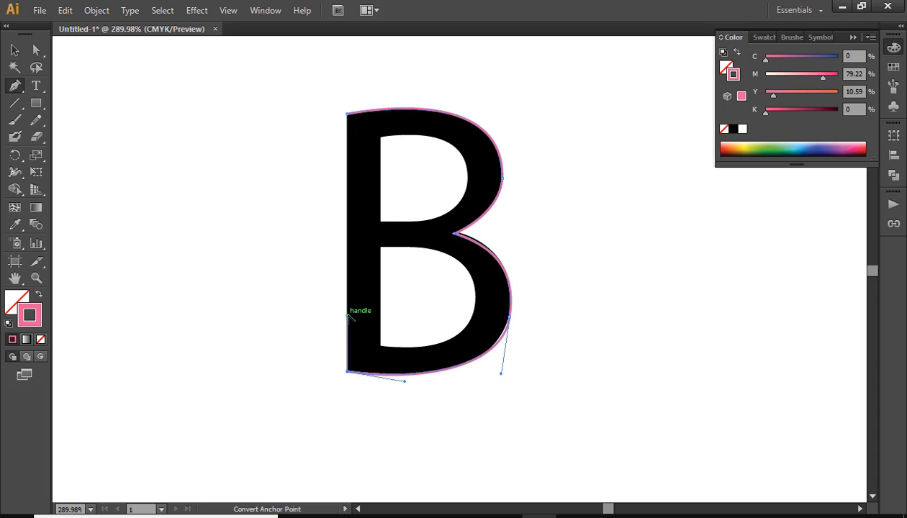
pyautogui.click(348, 117)
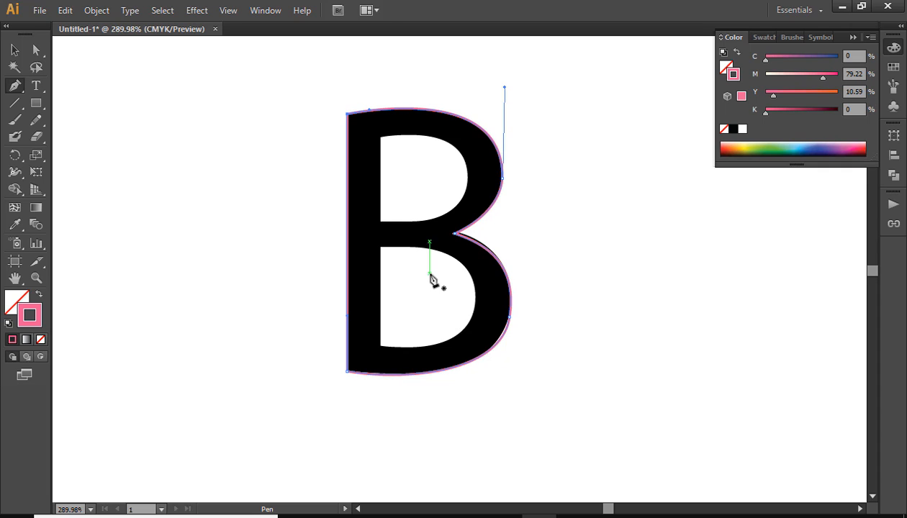
pyautogui.press('ctrl')
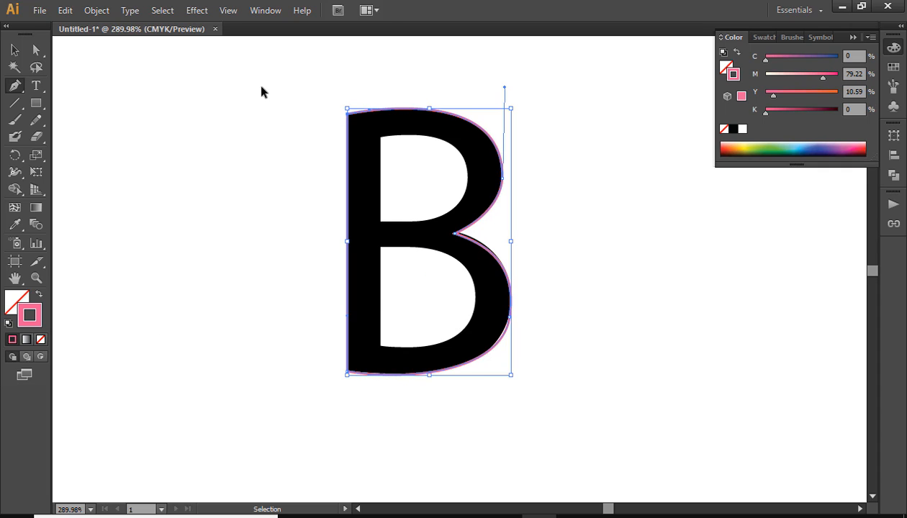
pyautogui.keyDown('ctrl'); pyautogui.click(597, 266); pyautogui.keyUp('ctrl')
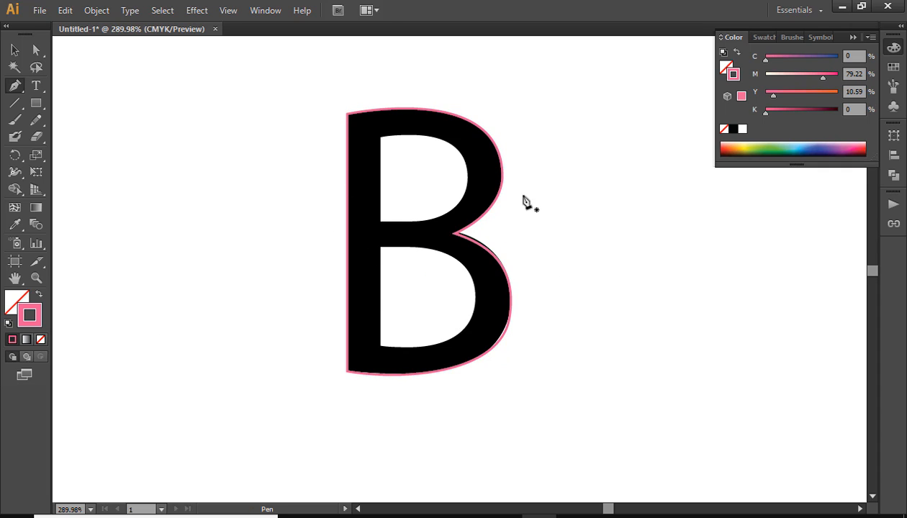
# Start tracing the B's upper counter with a straight left side and a curve to its rightmost point, leaving the path open and deselected.
pyautogui.click(381, 223)
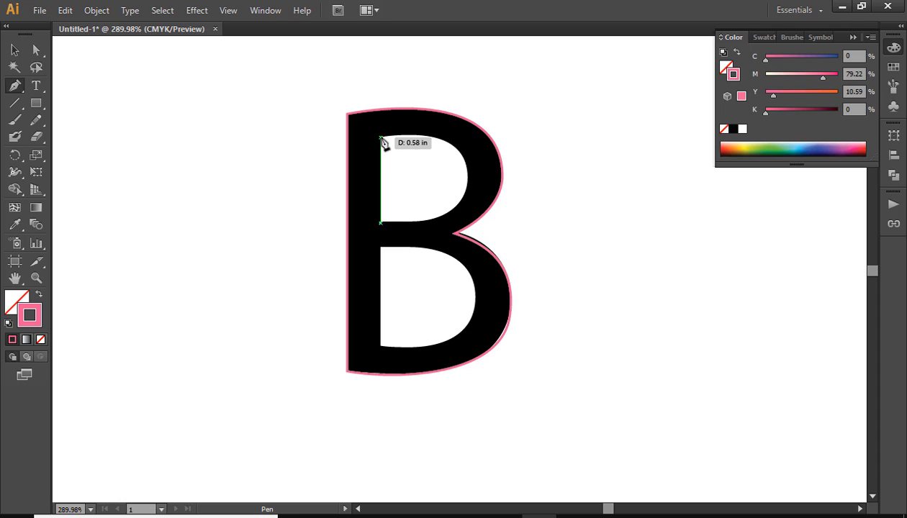
pyautogui.click(381, 137)
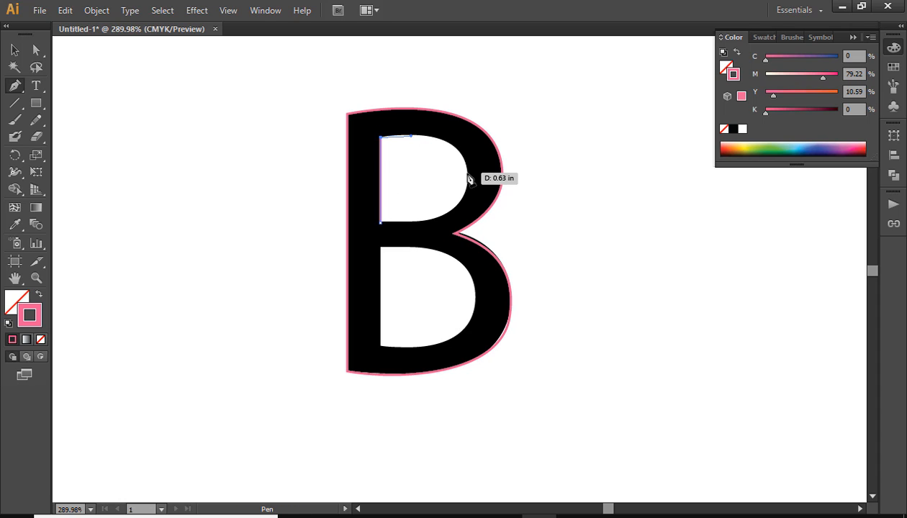
pyautogui.moveTo(470, 179); pyautogui.dragTo(475, 233)
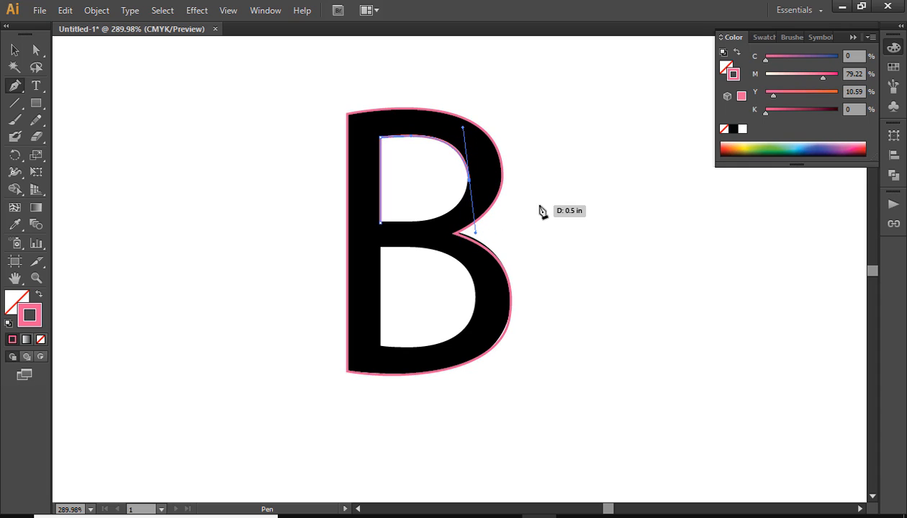
pyautogui.press('ctrl')
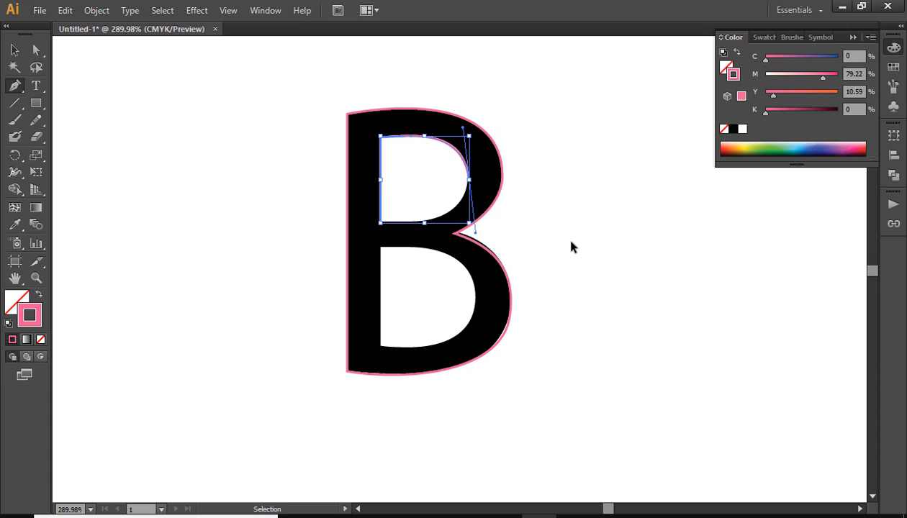
pyautogui.keyDown('ctrl'); pyautogui.click(572, 246); pyautogui.keyUp('ctrl')
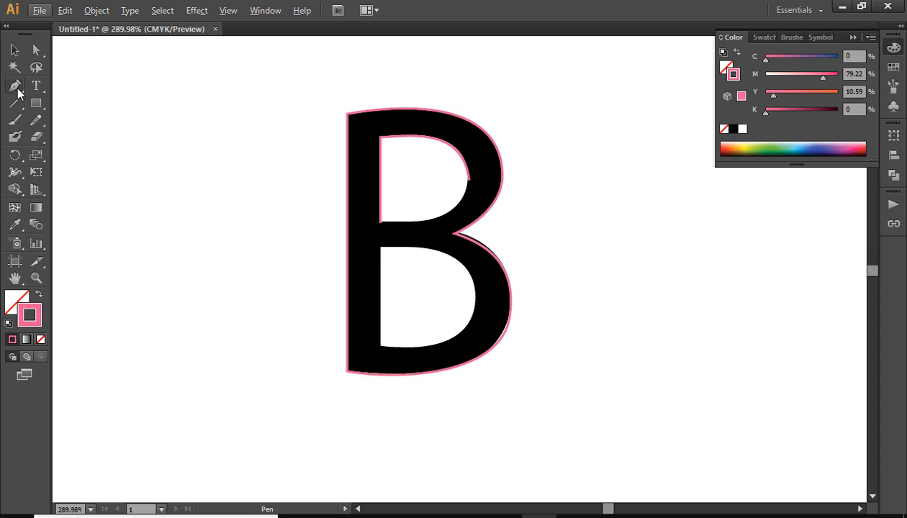
# Continue the open path from its rightmost anchor, close it at the counter's lower-left corner, refine the curve's handle and deselect it.
pyautogui.click(470, 181)
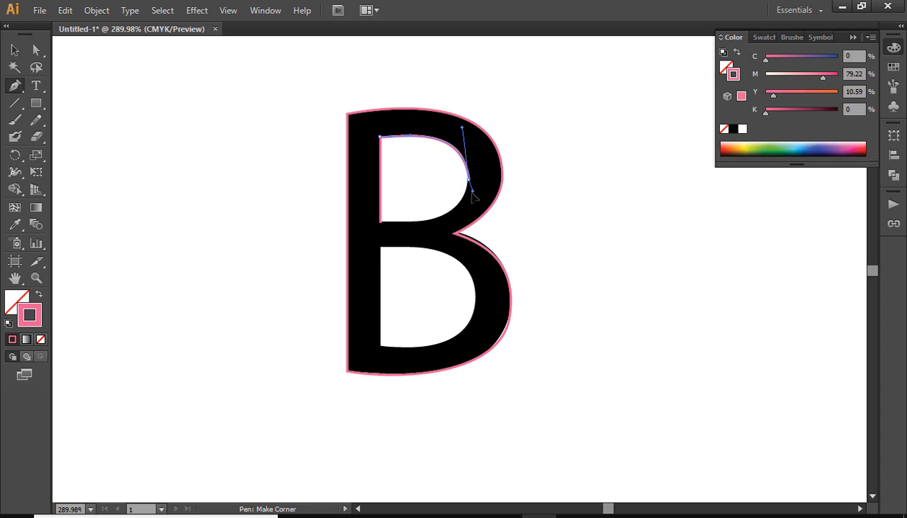
pyautogui.click(381, 221)
pyautogui.moveTo(367, 228); pyautogui.dragTo(307, 229)
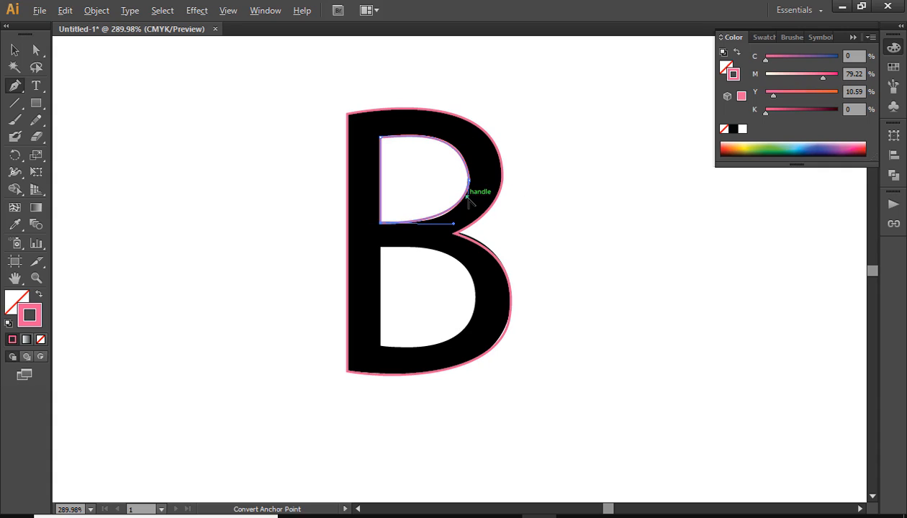
pyautogui.moveTo(469, 181); pyautogui.dragTo(463, 208)
pyautogui.keyDown('ctrl'); pyautogui.click(533, 232); pyautogui.keyUp('ctrl')
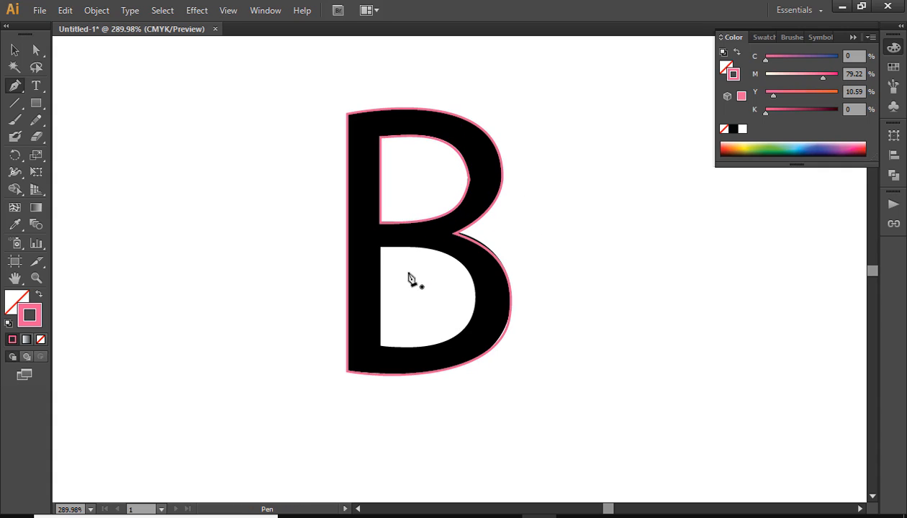
# Trace the B's lower counter as a closed path with a straight left side and curved bowl, and deselect it.
pyautogui.click(381, 248)
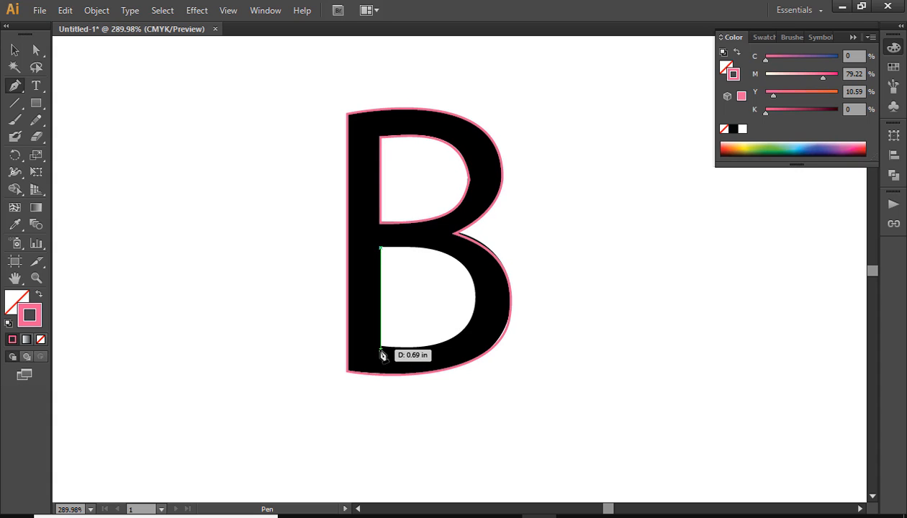
pyautogui.click(382, 349)
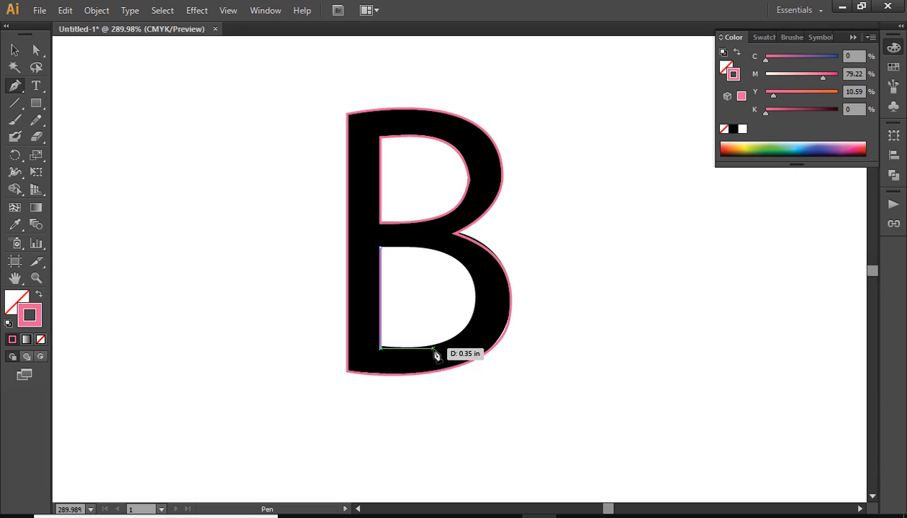
pyautogui.moveTo(476, 302); pyautogui.dragTo(482, 246)
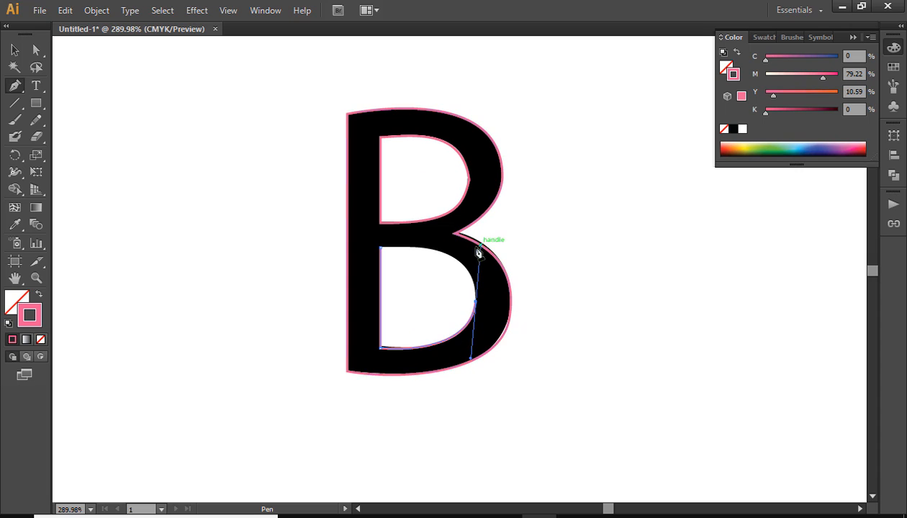
pyautogui.moveTo(380, 247); pyautogui.dragTo(339, 248)
pyautogui.keyDown('ctrl'); pyautogui.click(564, 267); pyautogui.keyUp('ctrl')
# Select all three traced paths together and move them to the right of the original black B.
pyautogui.press('v')
pyautogui.moveTo(316, 98); pyautogui.dragTo(566, 411)
pyautogui.click(395, 173)
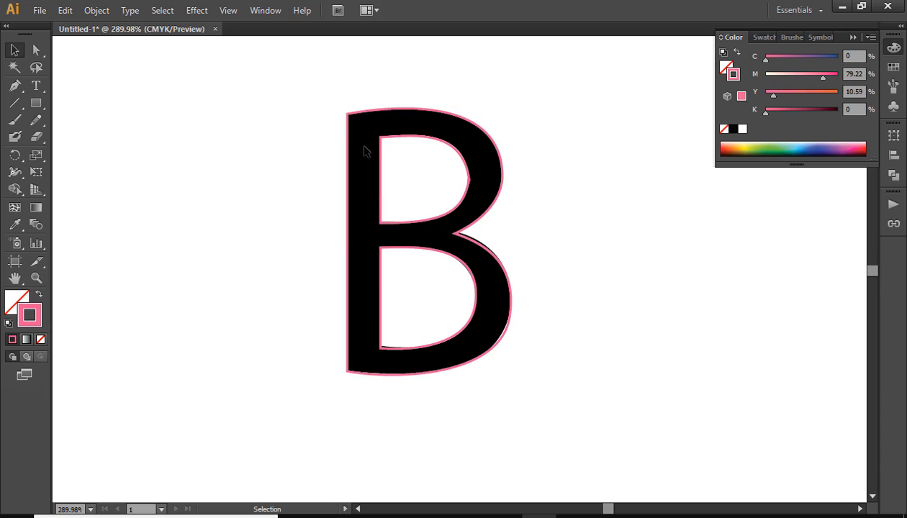
pyautogui.moveTo(277, 57); pyautogui.dragTo(585, 425)
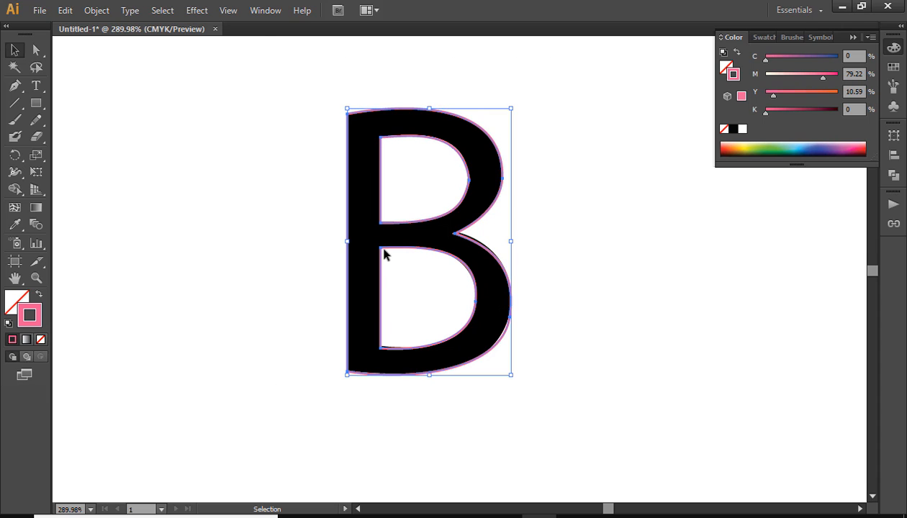
pyautogui.moveTo(384, 249); pyautogui.dragTo(644, 281)
pyautogui.press('space')
pyautogui.moveTo(626, 301); pyautogui.dragTo(386, 319)
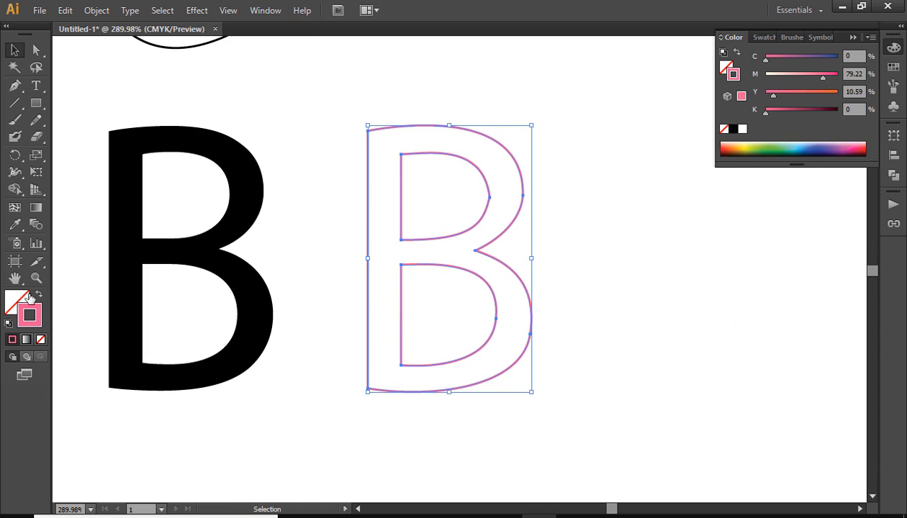
# Fill the traced paths with pink, M 79.22% and Y 10.59%, and remove their stroke.
pyautogui.click(17, 301)
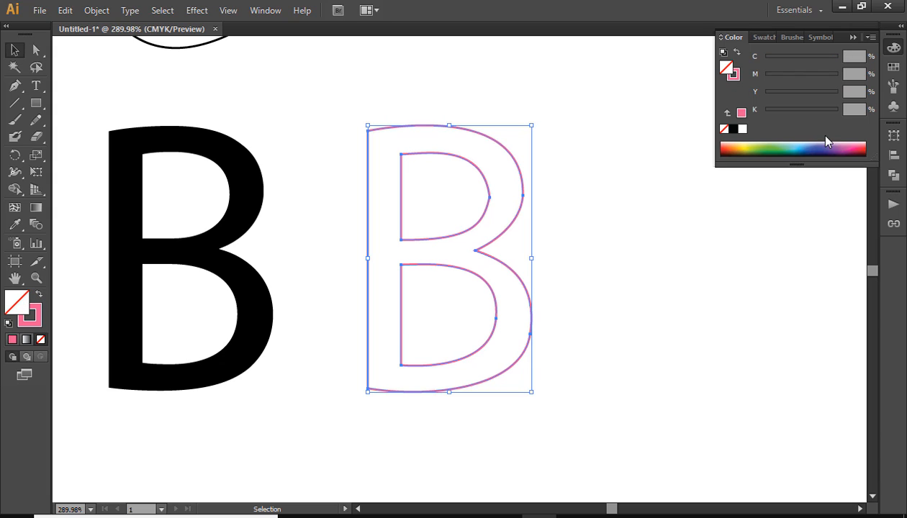
pyautogui.click(741, 110)
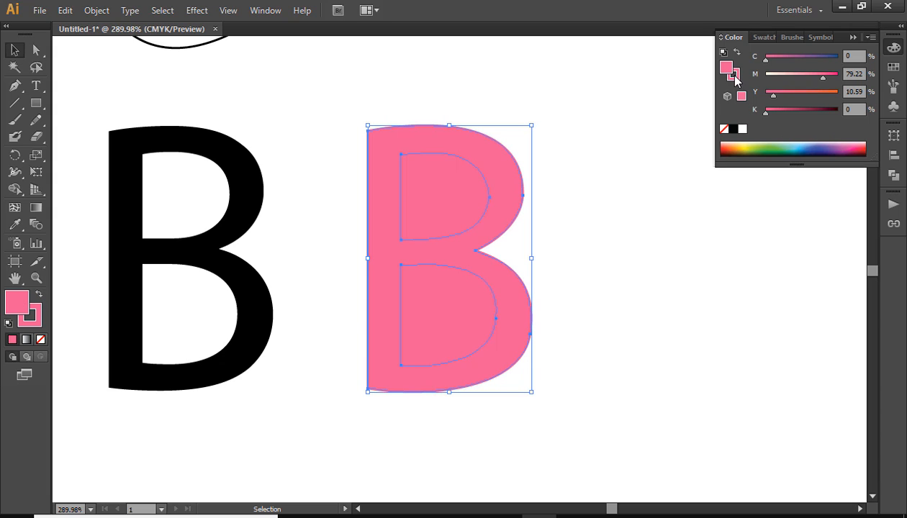
pyautogui.click(735, 78)
pyautogui.click(724, 128)
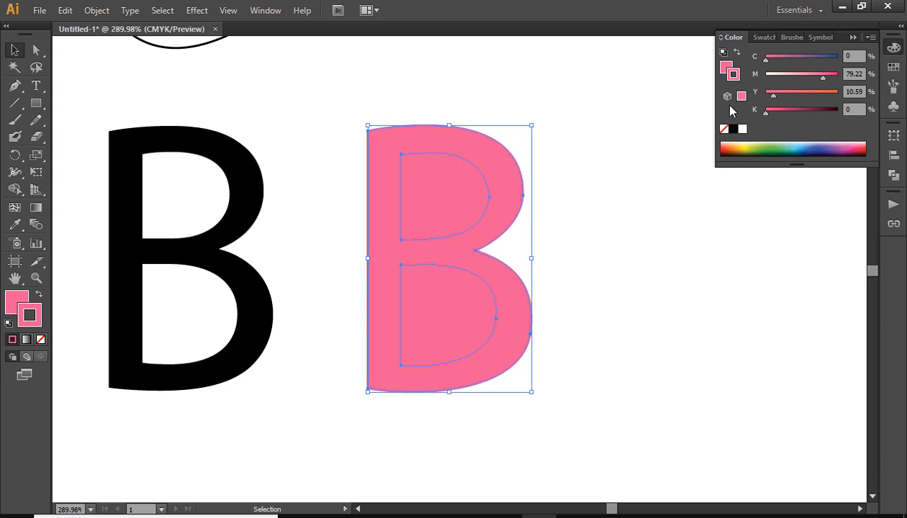
pyautogui.click(727, 67)
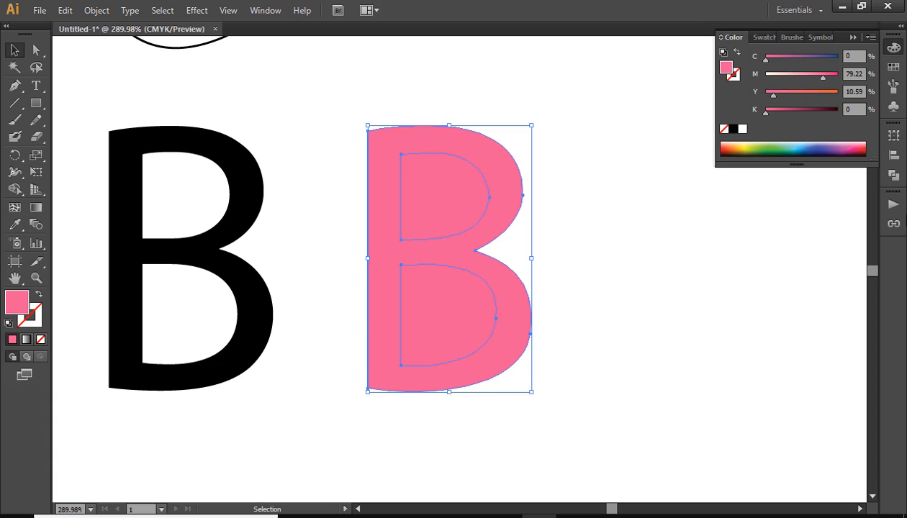
# Cut the two counters out of the traced B with the Pathfinder Exclude shape mode.
pyautogui.click(265, 10)
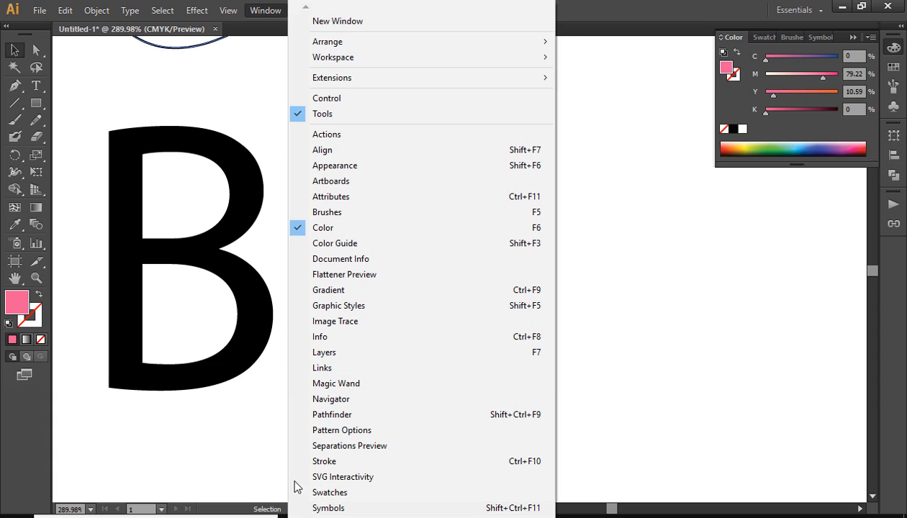
pyautogui.click(336, 418)
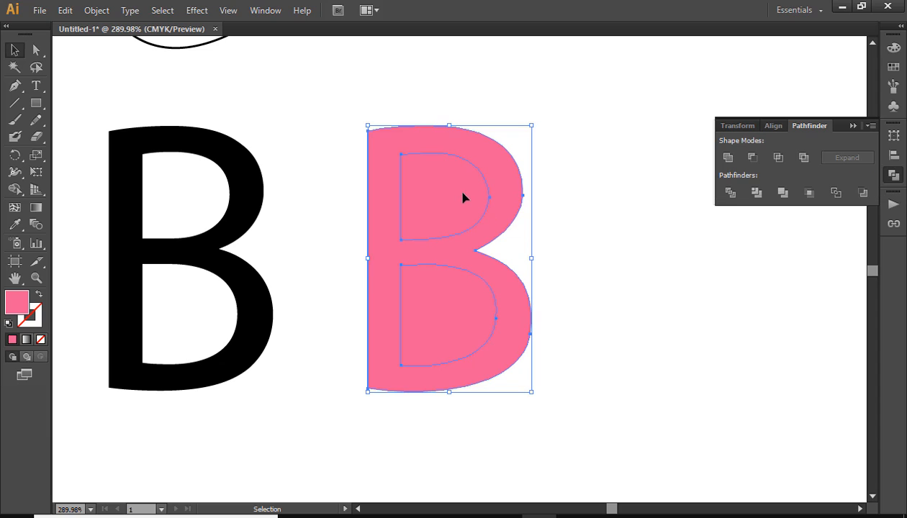
pyautogui.click(804, 160)
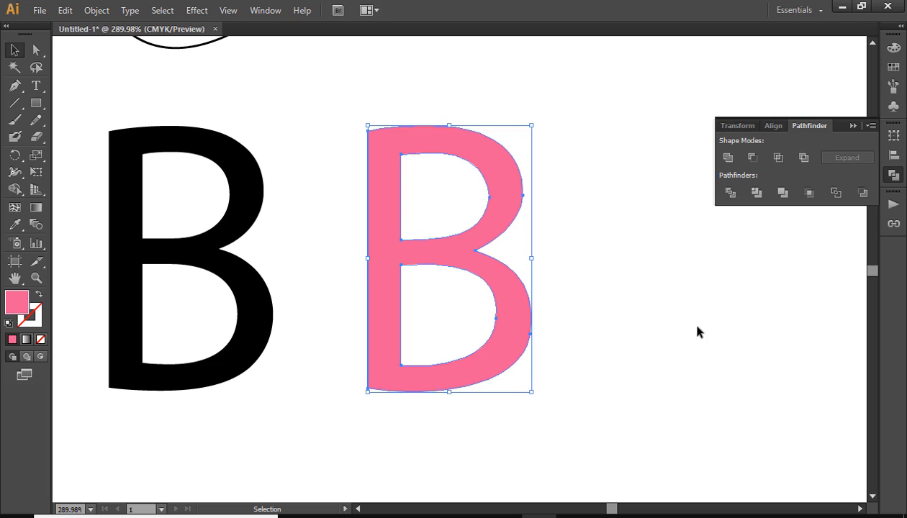
# Reselect the whole traced B, change its fill to black and deselect it.
pyautogui.click(333, 81)
pyautogui.moveTo(333, 83); pyautogui.dragTo(559, 433)
pyautogui.click(895, 49)
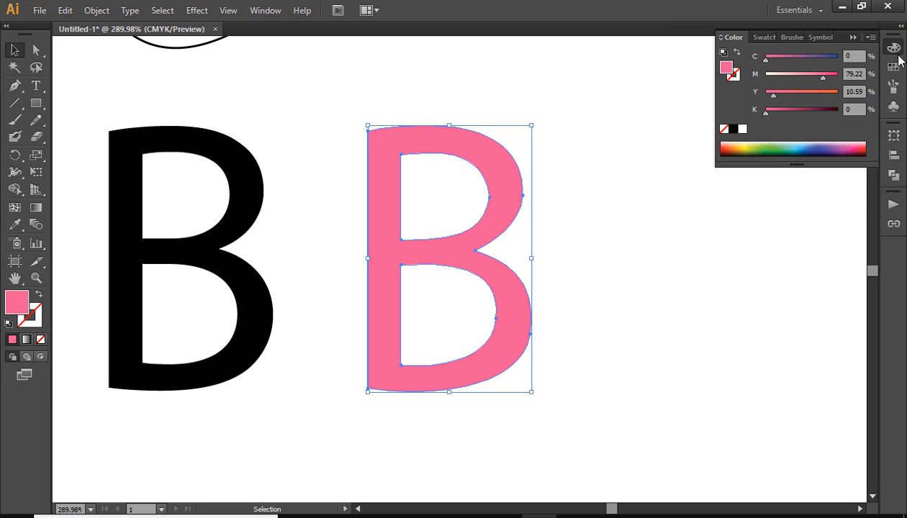
pyautogui.click(734, 130)
pyautogui.click(261, 248)
# Compare the traced B's shape with the original letter beside it, both from afar and up close.
pyautogui.keyDown('ctrl'); pyautogui.keyDown('alt'); pyautogui.click(405, 251); pyautogui.keyUp('alt'); pyautogui.keyUp('ctrl')
pyautogui.keyDown('ctrl'); pyautogui.keyDown('alt'); pyautogui.click(558, 261); pyautogui.keyUp('alt'); pyautogui.keyUp('ctrl')
pyautogui.keyDown('ctrl'); pyautogui.keyDown('alt'); pyautogui.click(560, 260); pyautogui.keyUp('alt'); pyautogui.keyUp('ctrl')
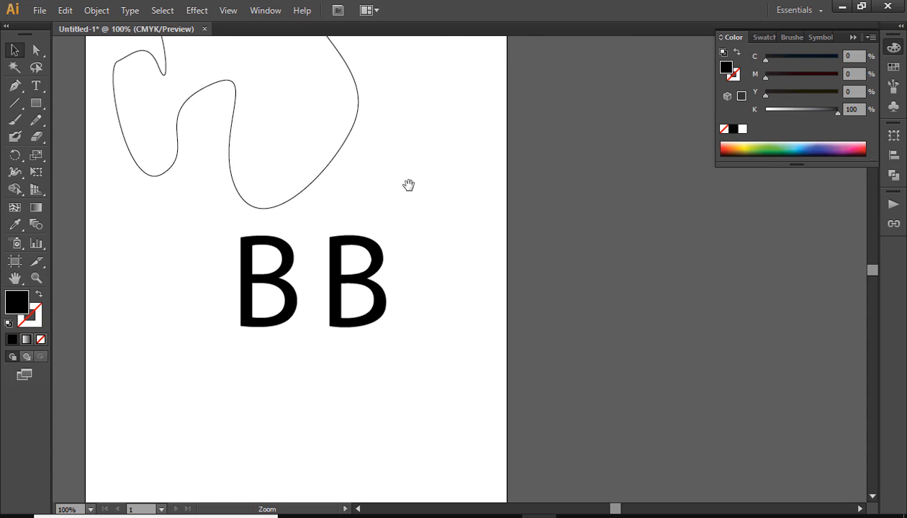
pyautogui.moveTo(409, 185); pyautogui.dragTo(551, 206)
pyautogui.moveTo(349, 257); pyautogui.dragTo(584, 394)
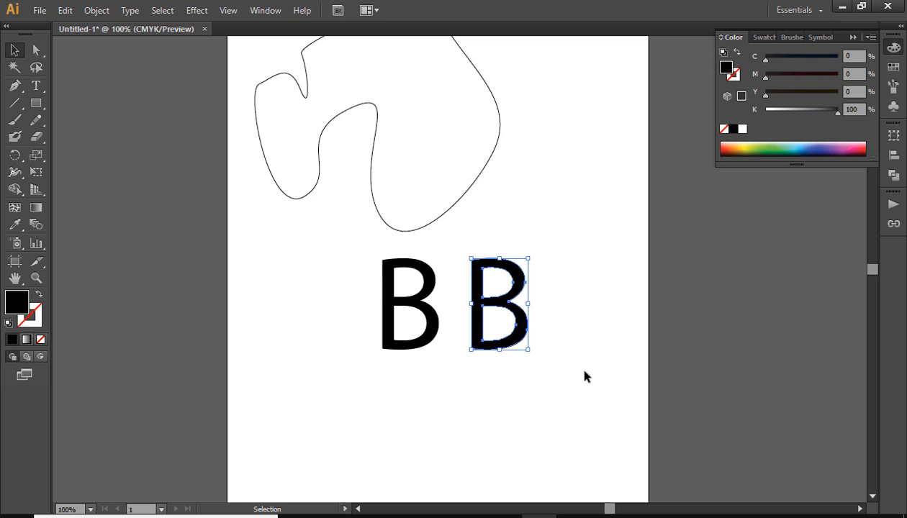
pyautogui.click(585, 375)
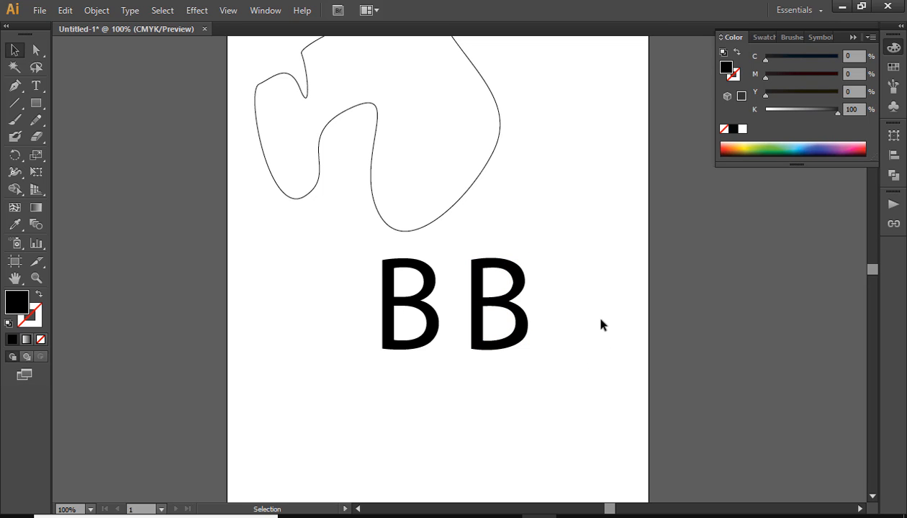
pyautogui.moveTo(346, 239); pyautogui.dragTo(630, 421)
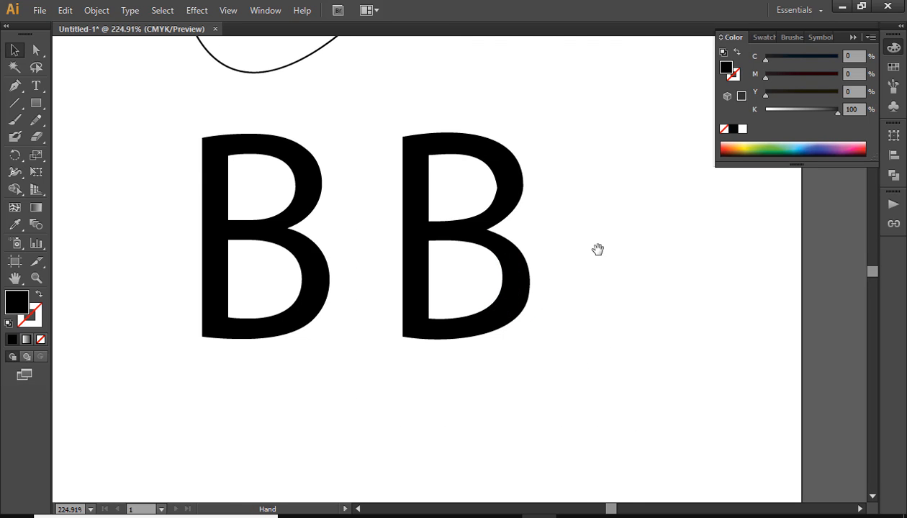